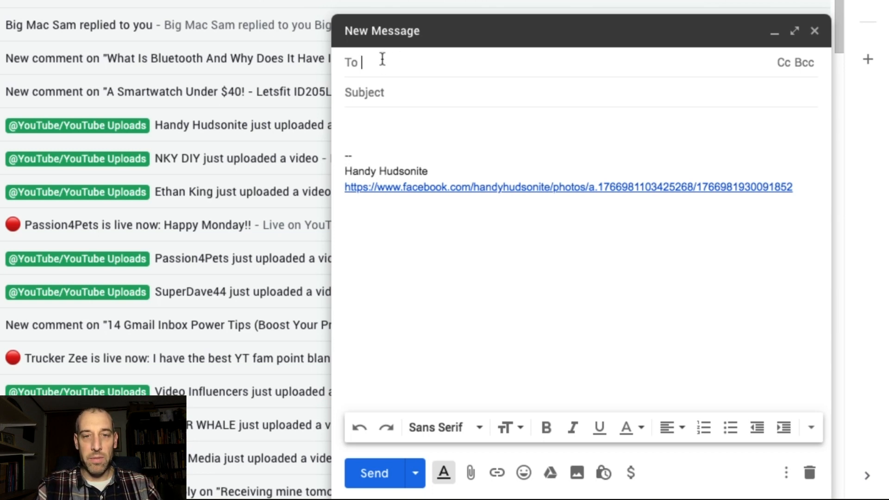
- Reveal the Cc and Bcc fields of the new message
{"action": "left_click", "coordinate": [386, 92]}
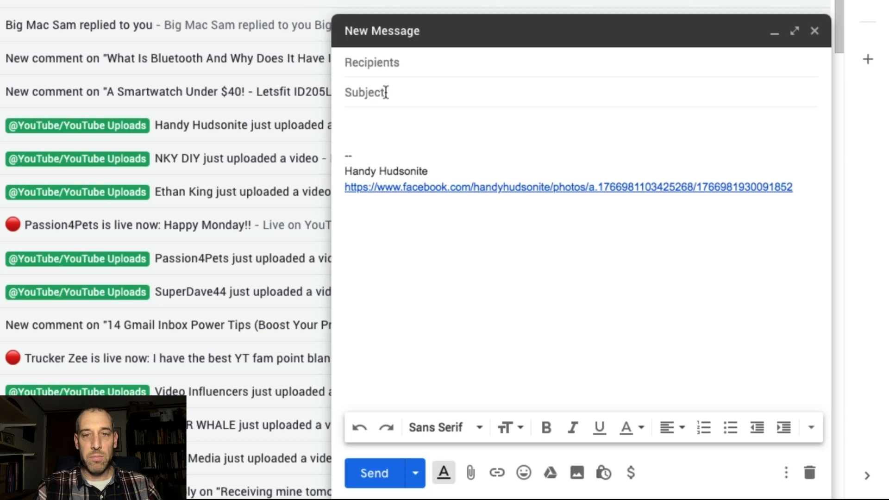
{"action": "left_click", "coordinate": [448, 62]}
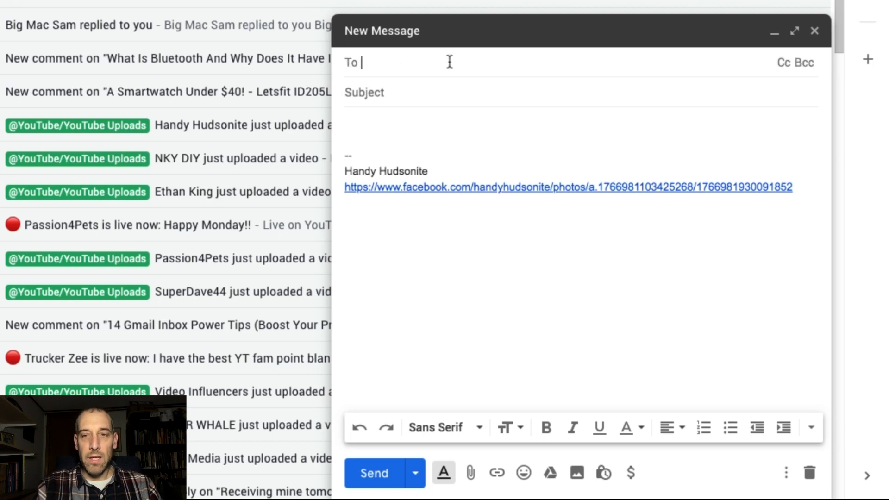
{"action": "left_click", "coordinate": [782, 63]}
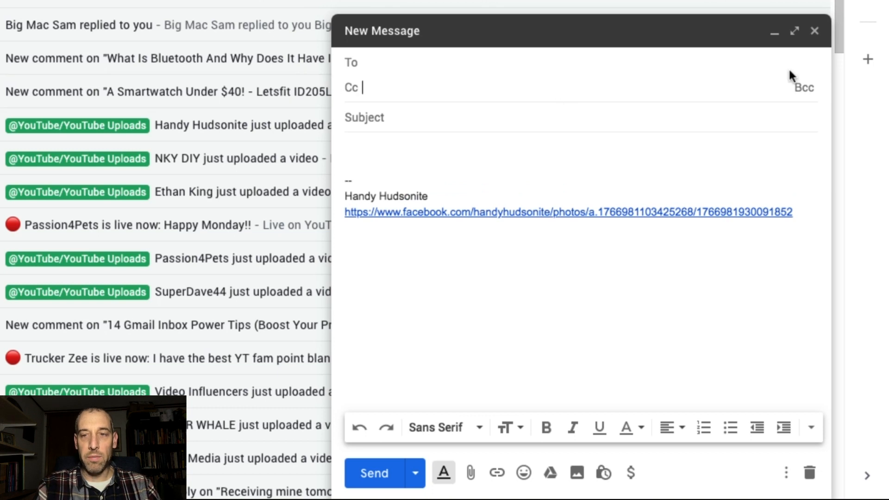
{"action": "left_click", "coordinate": [803, 87]}
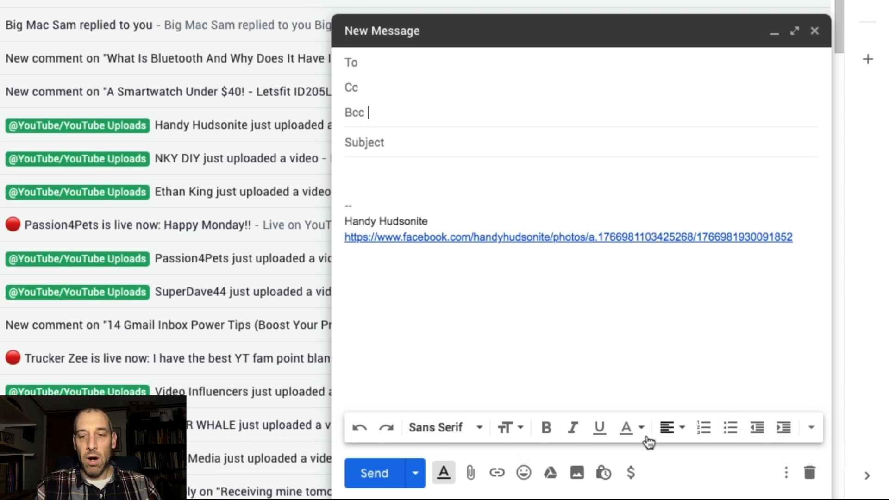
- Look through the available fonts, text sizes and background and text colors for the message
{"action": "left_click", "coordinate": [465, 430]}
{"action": "left_click", "coordinate": [640, 379]}
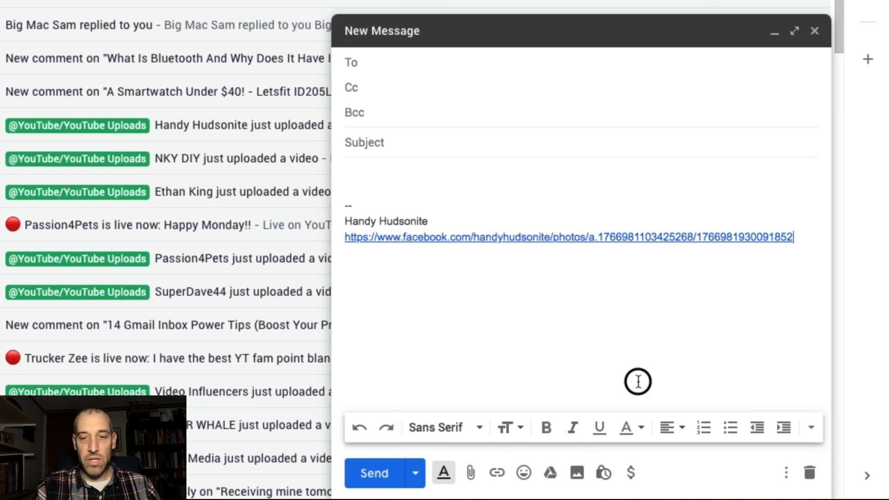
{"action": "left_click", "coordinate": [515, 433]}
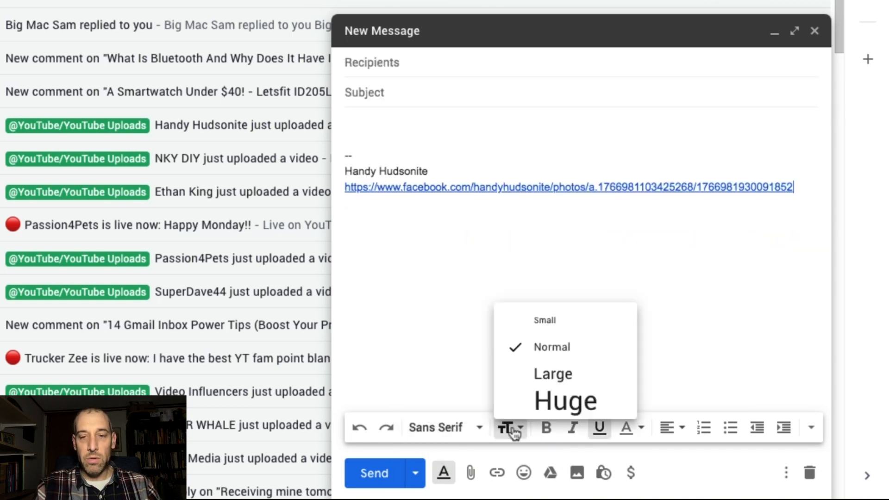
{"action": "left_click", "coordinate": [689, 325]}
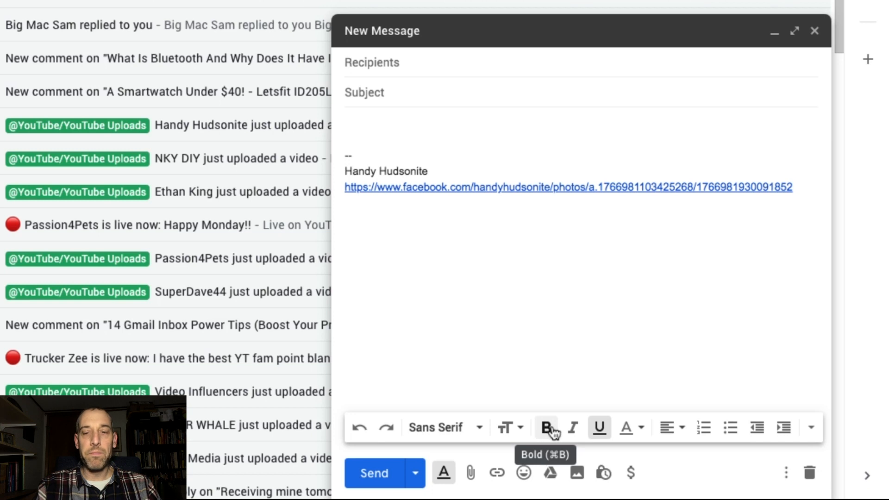
{"action": "left_click", "coordinate": [638, 430]}
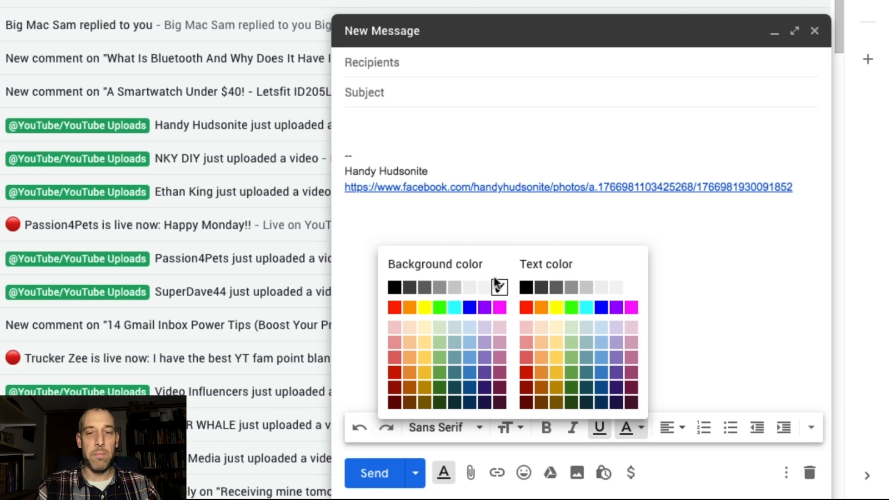
{"action": "left_click", "coordinate": [625, 218]}
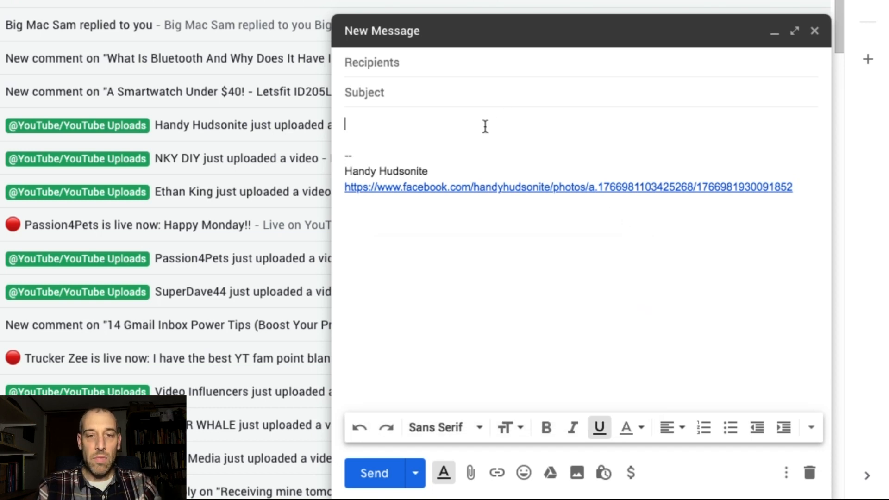
- Write "Hi There" on the first line of the message body and color the text blue
{"action": "type", "text": "There"}
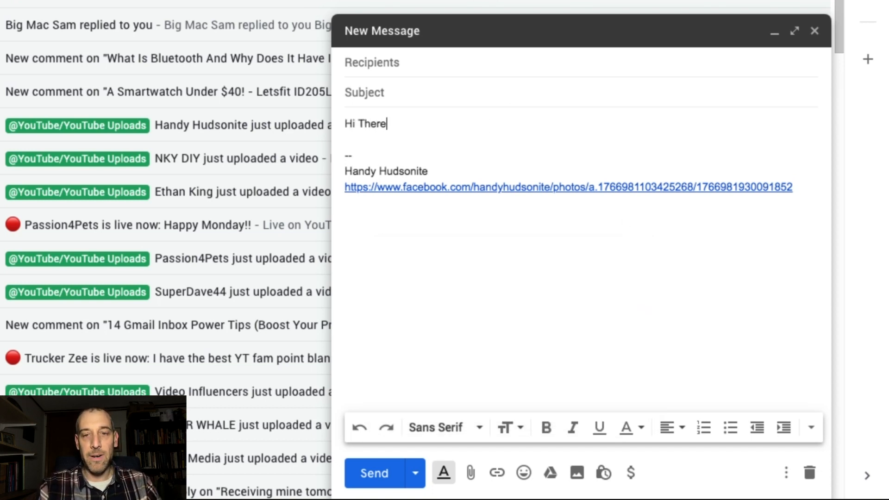
{"action": "left_click_drag", "start_coordinate": [347, 123], "coordinate": [399, 124]}
{"action": "left_click", "coordinate": [640, 429]}
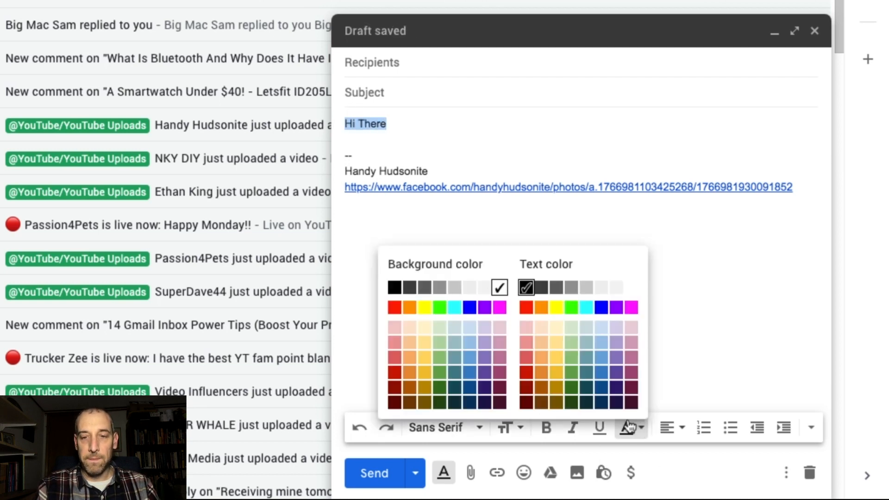
{"action": "left_click", "coordinate": [602, 308]}
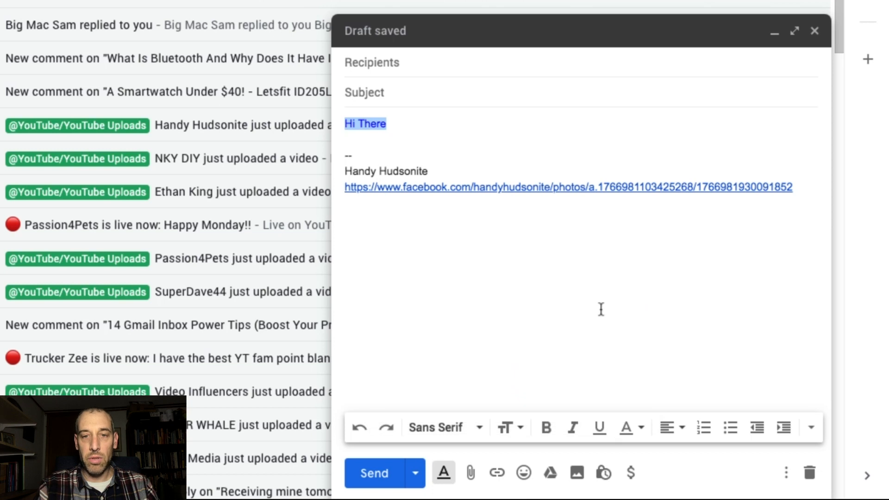
{"action": "left_click", "coordinate": [454, 139]}
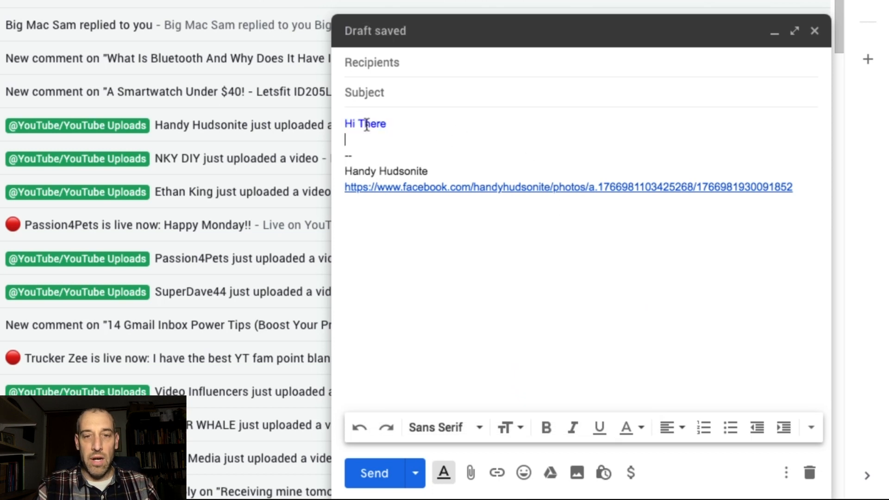
- Give the "Hi There" greeting a yellow background color
{"action": "left_click_drag", "start_coordinate": [345, 123], "coordinate": [403, 120]}
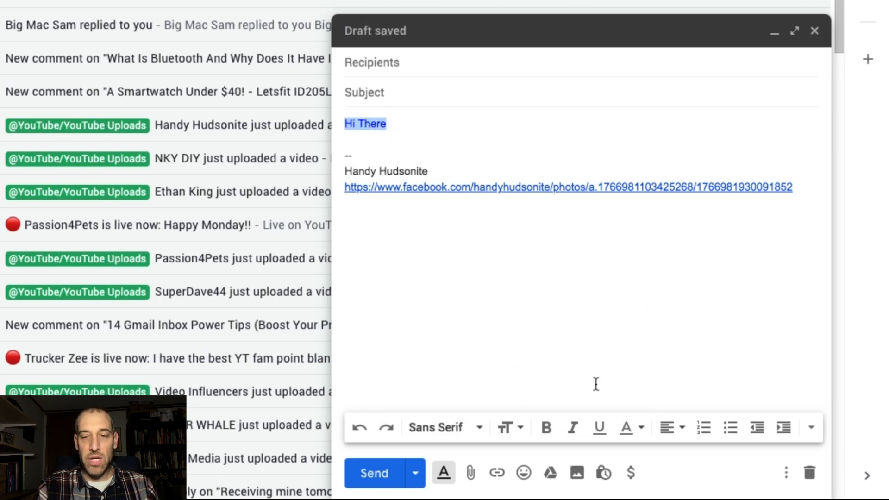
{"action": "left_click", "coordinate": [626, 430]}
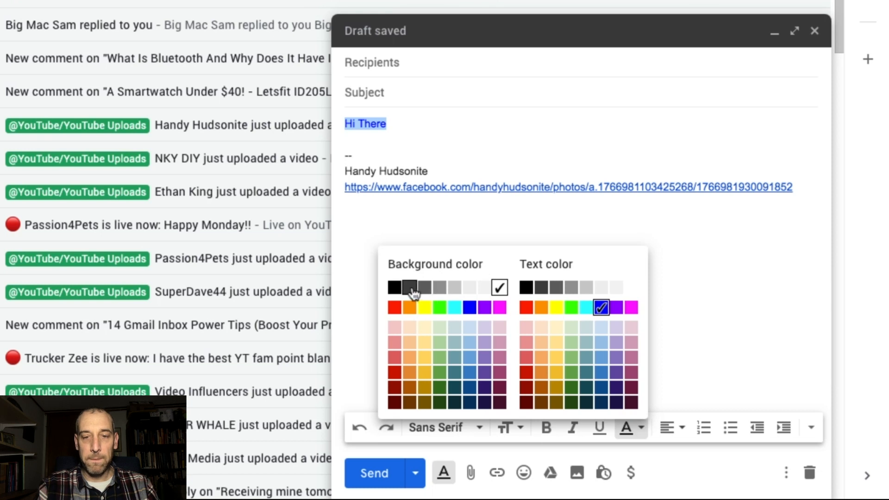
{"action": "left_click", "coordinate": [424, 308]}
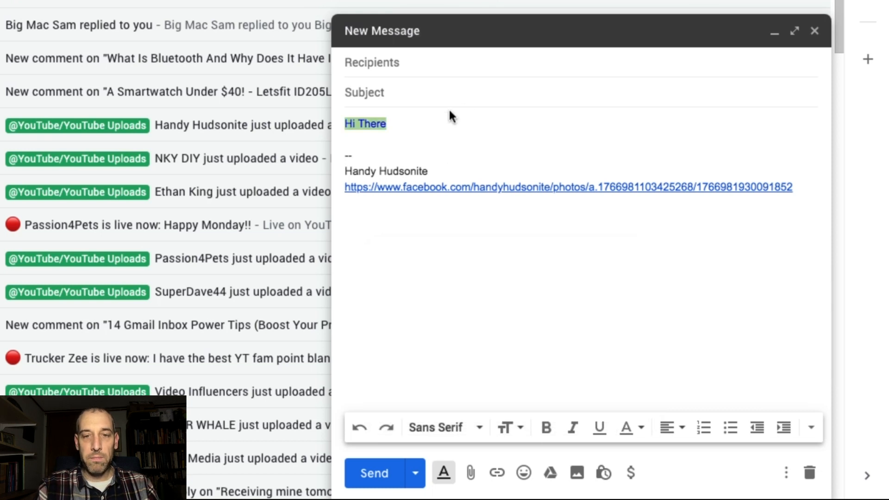
{"action": "left_click", "coordinate": [433, 135]}
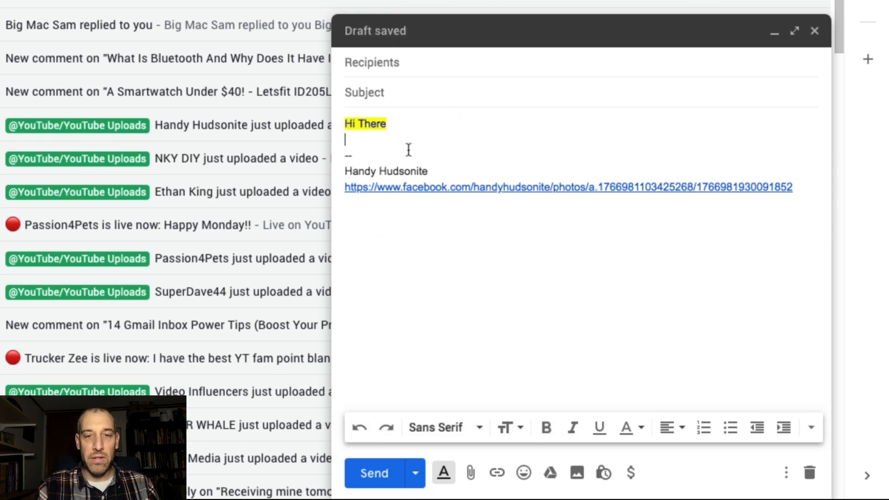
- Try center alignment and right alignment on the empty line below the greeting
{"action": "left_click", "coordinate": [667, 430]}
{"action": "left_click", "coordinate": [670, 379]}
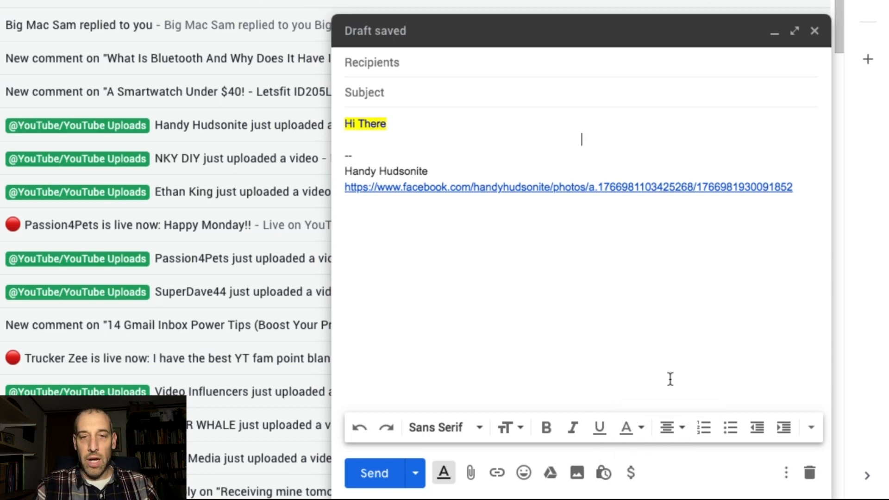
{"action": "left_click", "coordinate": [667, 428]}
{"action": "left_click", "coordinate": [666, 402]}
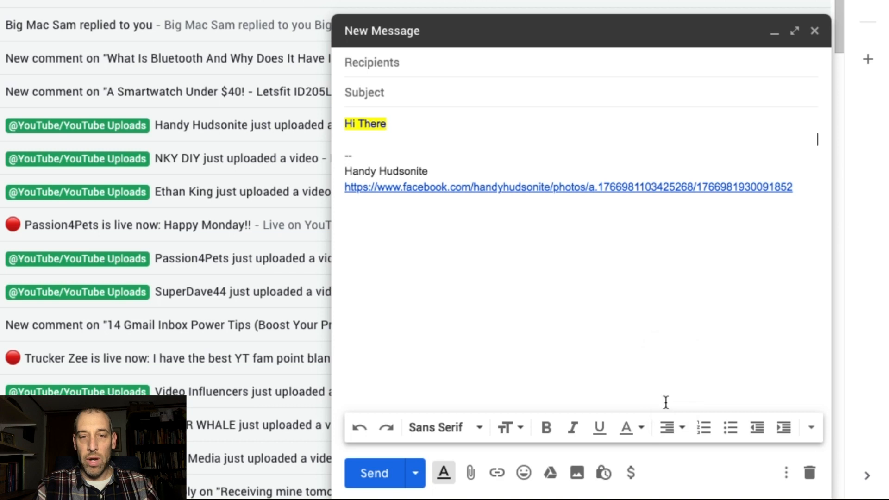
- Try a numbered list and a bulleted list on the line below the greeting, and remove the list formatting
{"action": "left_click", "coordinate": [704, 429]}
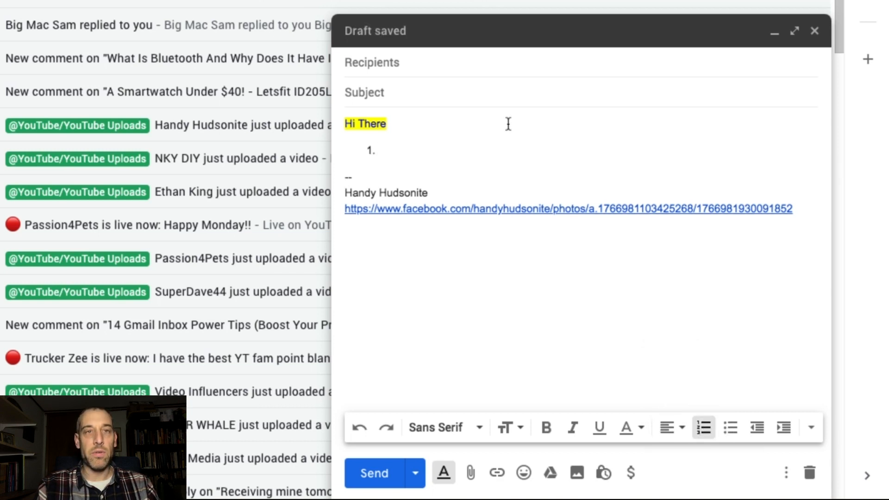
{"action": "left_click", "coordinate": [733, 429]}
{"action": "left_click", "coordinate": [732, 426]}
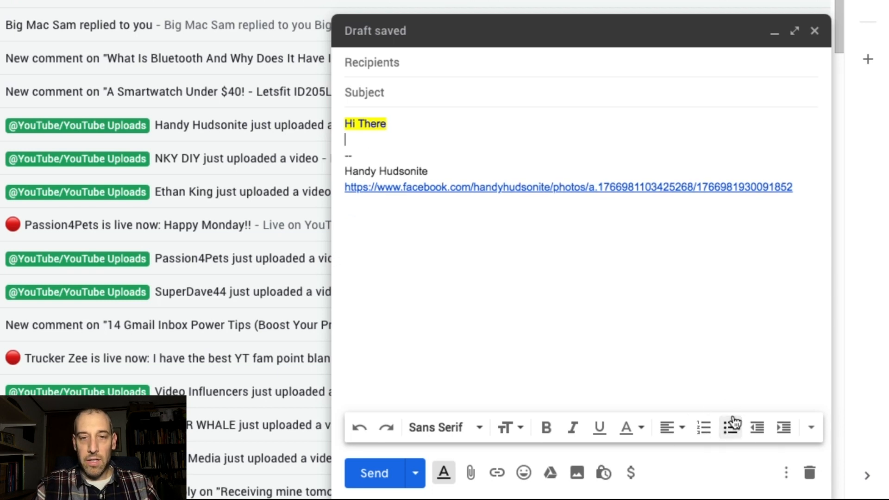
{"action": "left_click", "coordinate": [729, 430]}
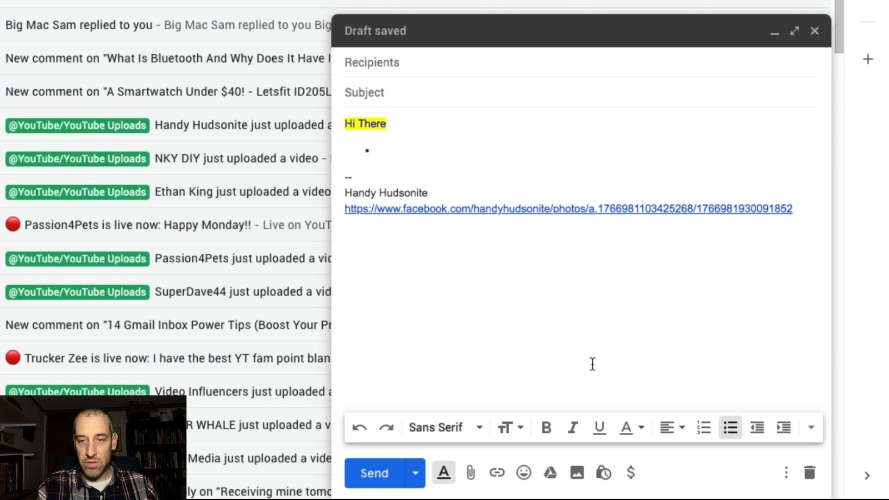
{"action": "left_click", "coordinate": [757, 429]}
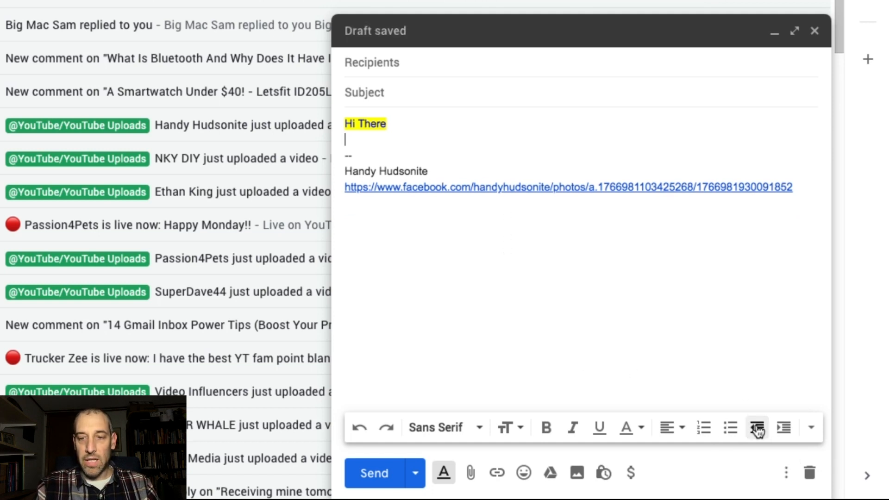
- Indent the line below the greeting and add a block quote there reading "This is important."
{"action": "left_click", "coordinate": [782, 429]}
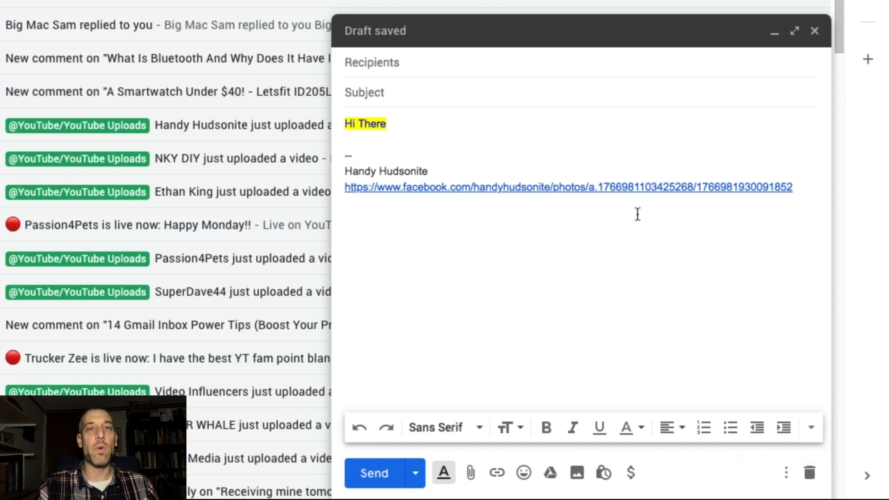
{"action": "left_click", "coordinate": [815, 434]}
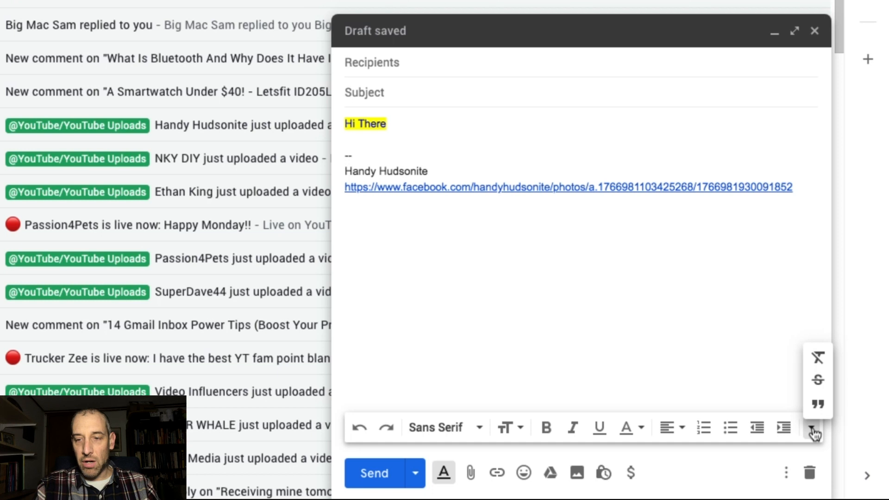
{"action": "left_click", "coordinate": [820, 405]}
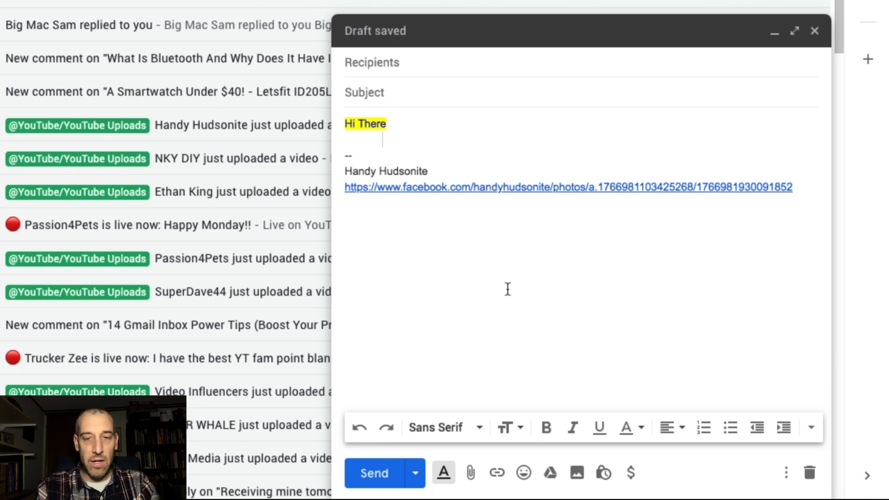
{"action": "type", "text": "This is imp"}
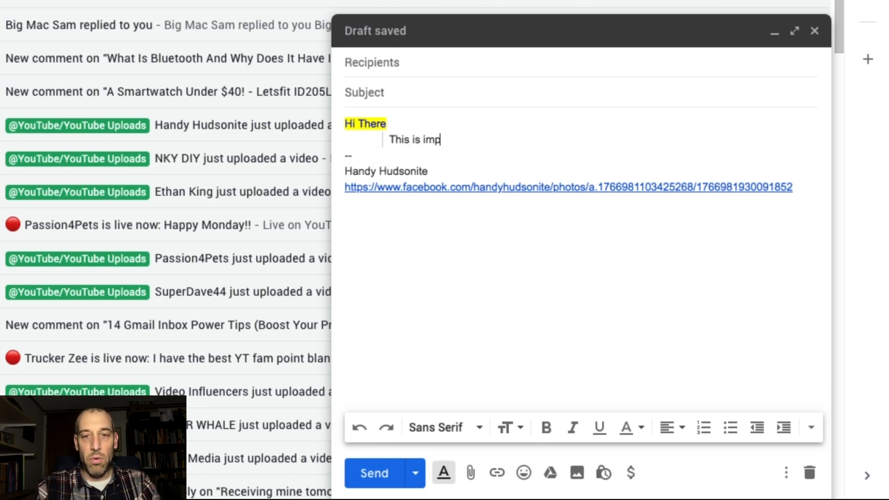
{"action": "type", "text": "ortant."}
- Add a second quoted line reading "So is this" and leave an unindented blank line below it
{"action": "key", "text": "Return"}
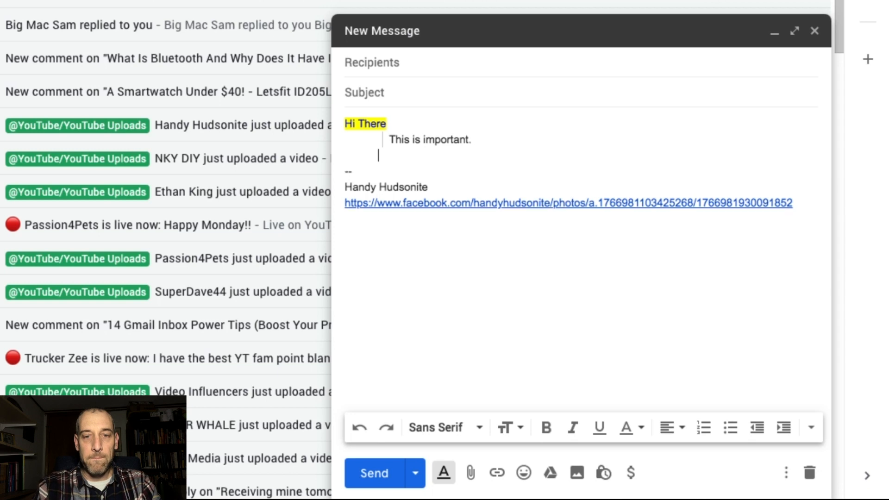
{"action": "left_click", "coordinate": [811, 427]}
{"action": "left_click", "coordinate": [818, 408]}
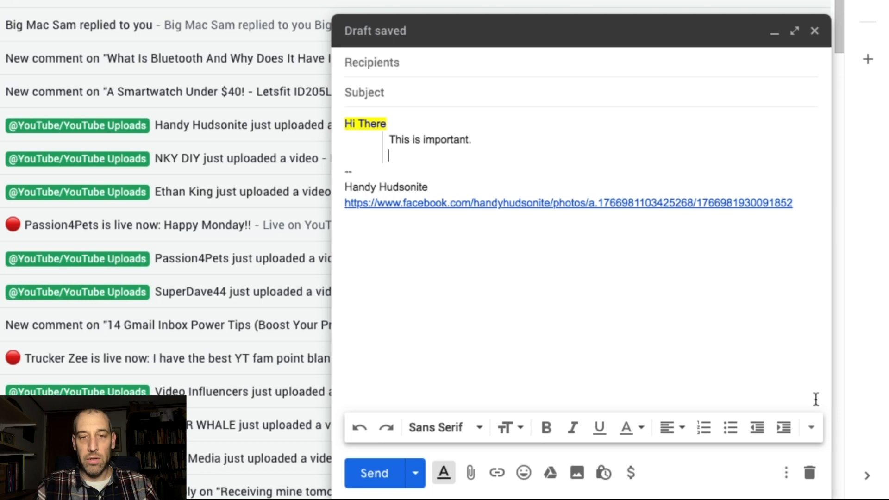
{"action": "type", "text": "S"}
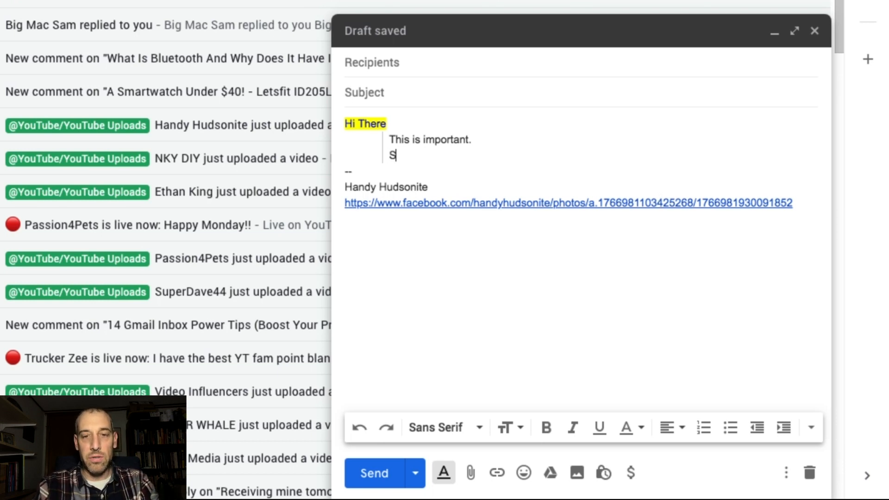
{"action": "type", "text": "o is this"}
{"action": "key", "text": "Return"}
{"action": "key", "text": "Return"}
{"action": "key", "text": "Return"}
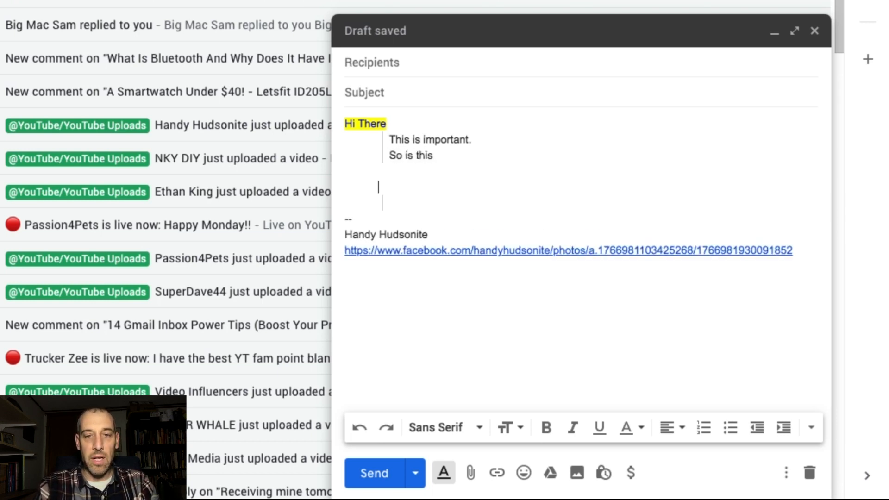
{"action": "key", "text": "BackSpace"}
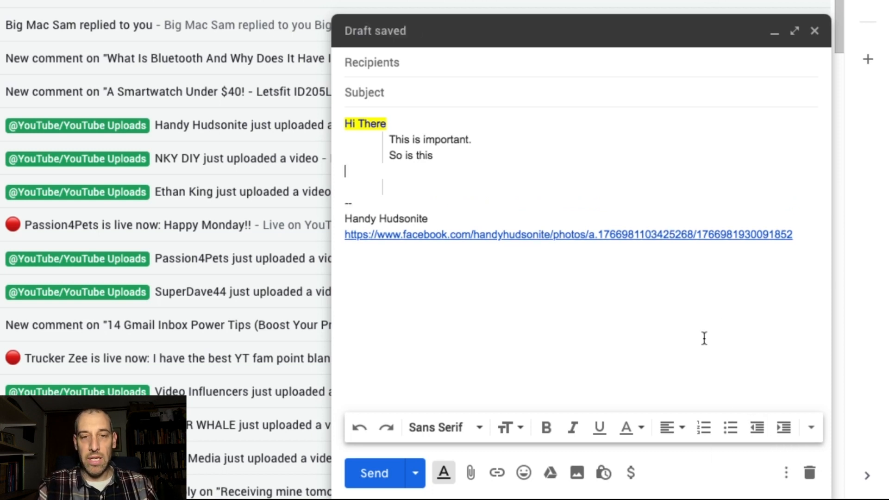
- Apply strikethrough to the quoted line "So is this"
{"action": "left_click", "coordinate": [812, 428]}
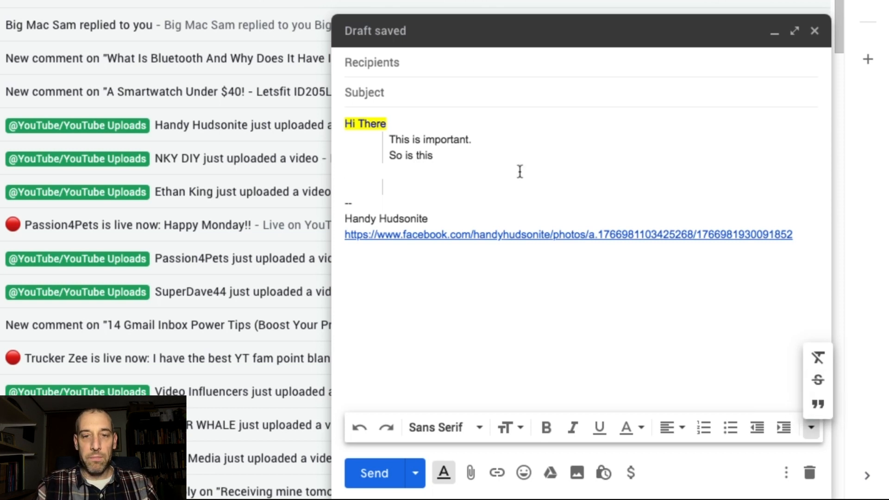
{"action": "left_click_drag", "start_coordinate": [389, 155], "coordinate": [433, 155]}
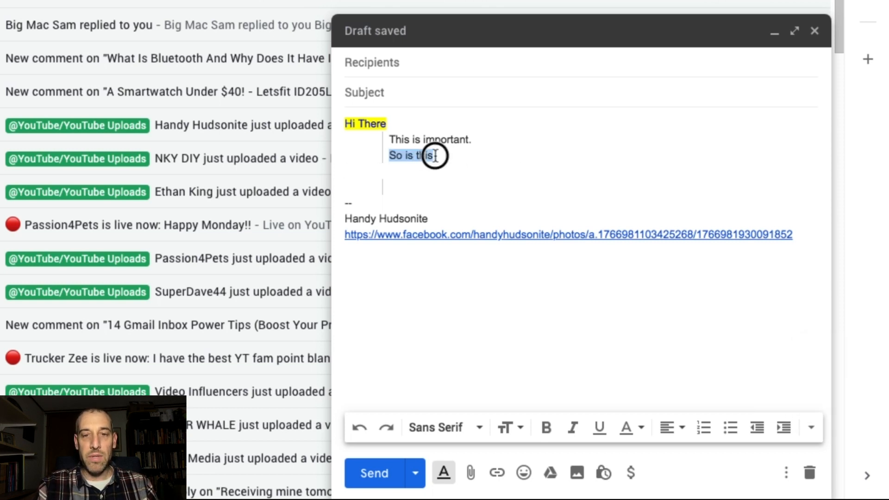
{"action": "left_click", "coordinate": [811, 437]}
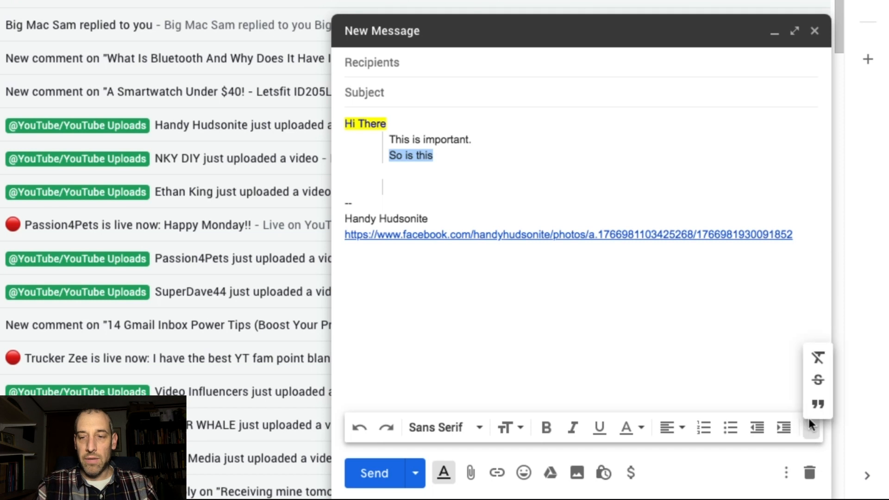
{"action": "left_click", "coordinate": [817, 378]}
{"action": "left_click", "coordinate": [507, 167]}
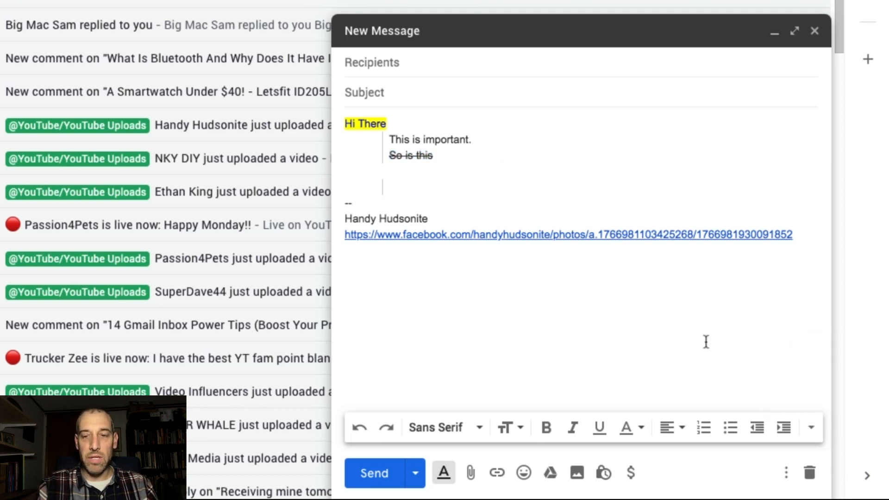
- Remove the formatting from the signature name and the Facebook address below it
{"action": "left_click", "coordinate": [816, 429]}
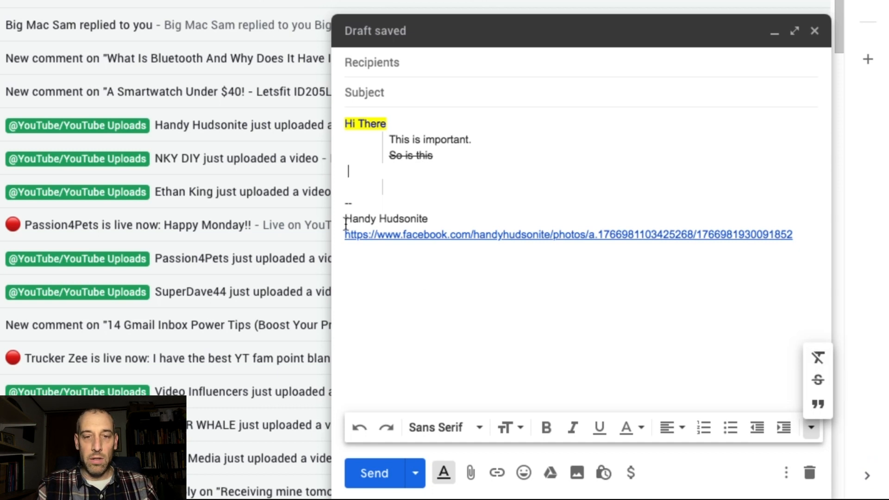
{"action": "mouse_move", "coordinate": [345, 223]}
{"action": "left_mouse_down"}
{"action": "mouse_move", "coordinate": [833, 238]}
{"action": "mouse_move", "coordinate": [791, 264]}
{"action": "left_mouse_up"}
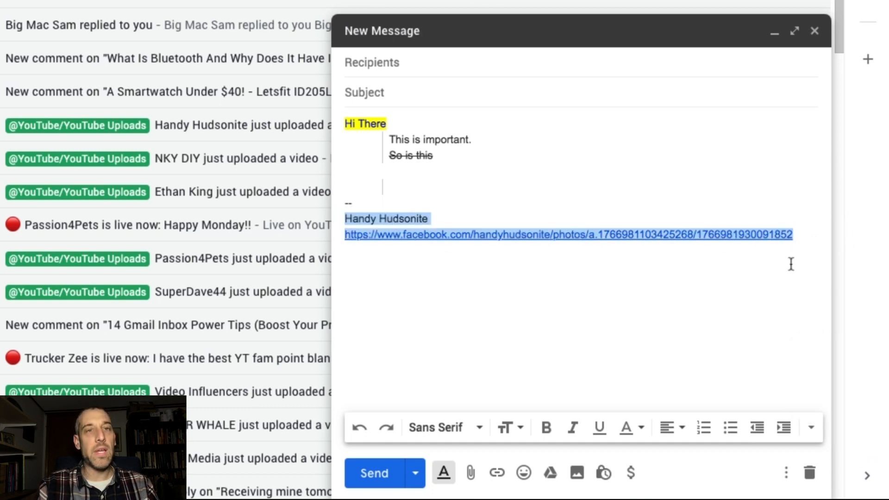
{"action": "left_click", "coordinate": [811, 428]}
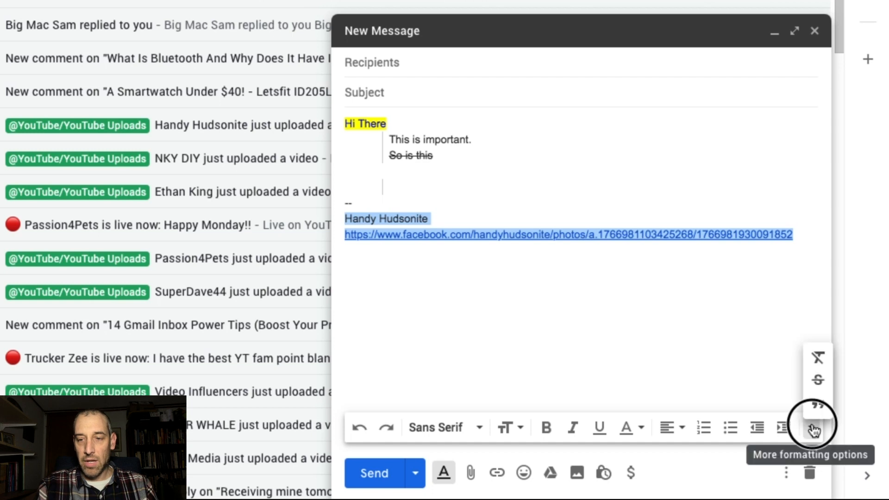
{"action": "left_click", "coordinate": [819, 359]}
{"action": "left_click", "coordinate": [628, 277]}
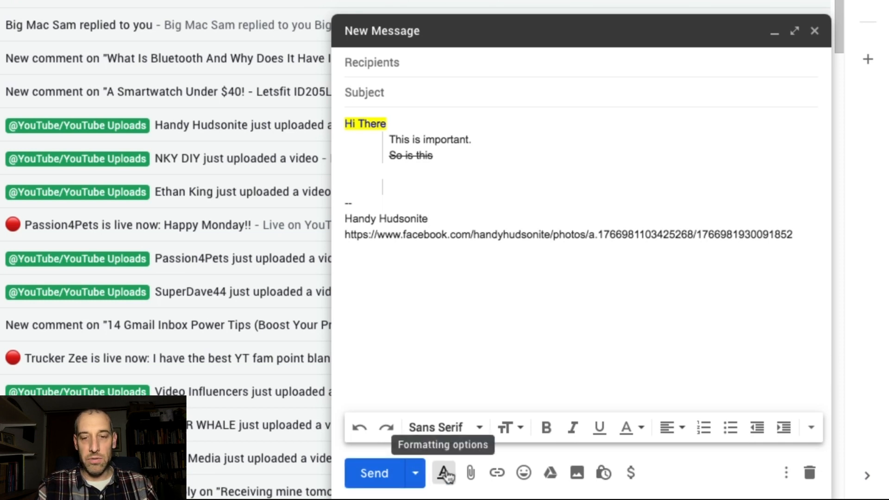
- Attach the kimafun 4020 dual lavalier microphone file from the computer to the draft
{"action": "left_click", "coordinate": [471, 474]}
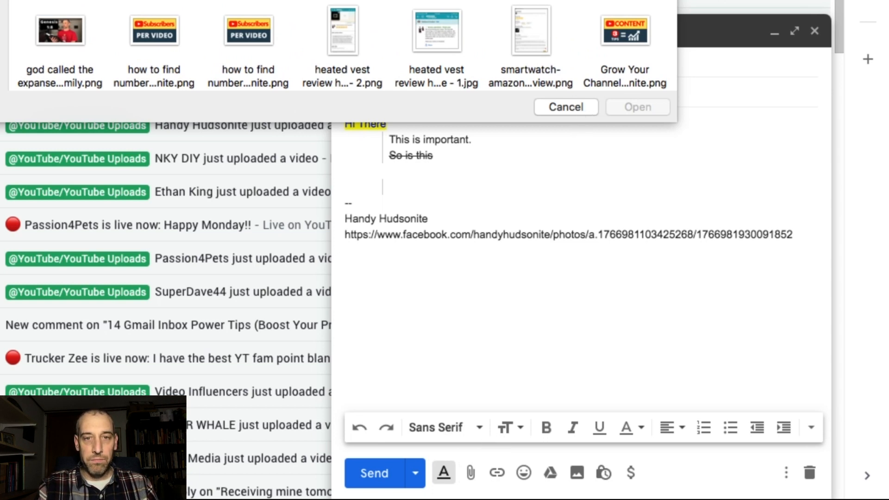
{"action": "double_click", "coordinate": [530, 1]}
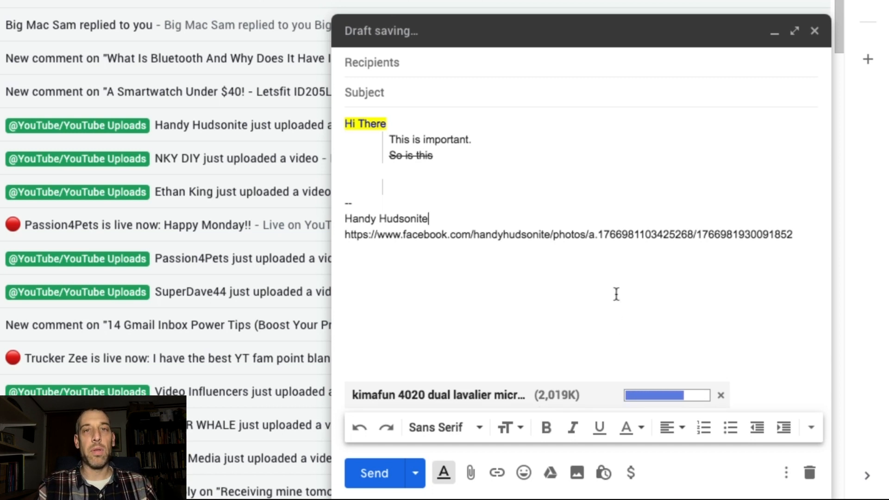
- Retype the channel name Handy Hudsonite in the signature, with a blank line between it and the Facebook address
{"action": "left_click", "coordinate": [497, 471]}
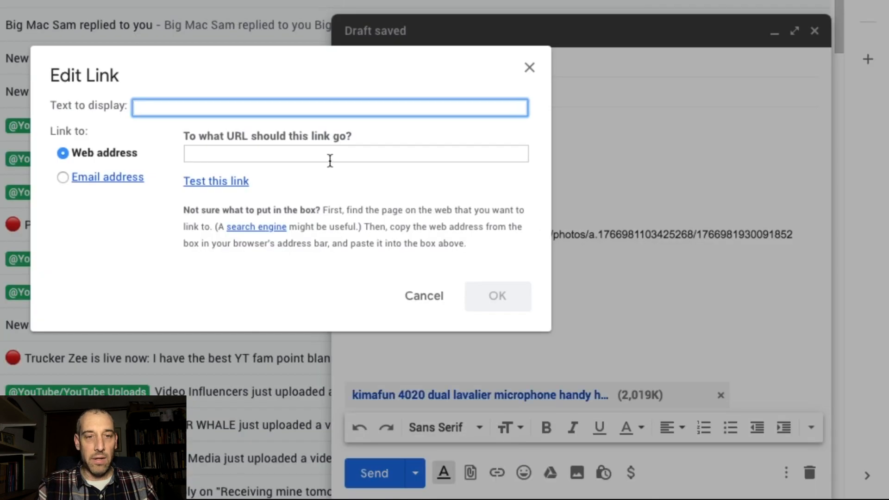
{"action": "key", "text": "Escape"}
{"action": "key", "text": "Return"}
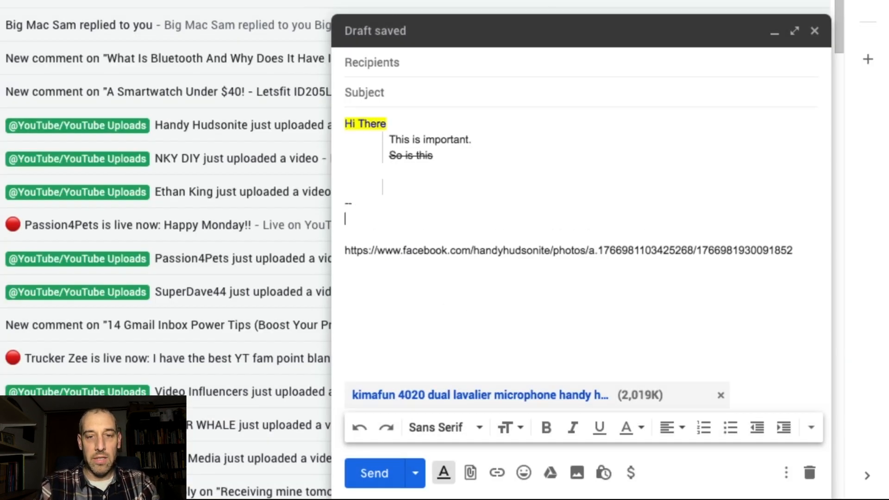
{"action": "type", "text": "Handy Hudsonite"}
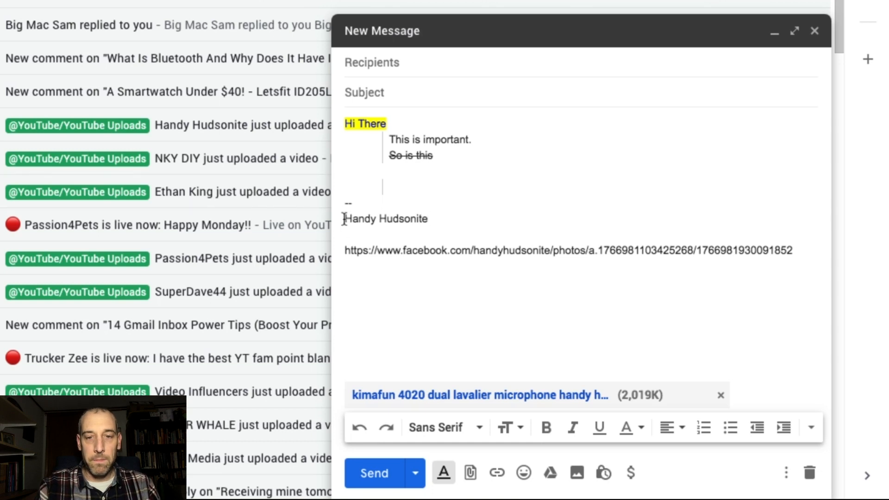
- Link the channel name in the signature to the web address handyhudsonite.com
{"action": "mouse_move", "coordinate": [346, 219]}
{"action": "left_mouse_down"}
{"action": "mouse_move", "coordinate": [450, 213]}
{"action": "mouse_move", "coordinate": [340, 220]}
{"action": "left_mouse_up"}
{"action": "left_click", "coordinate": [463, 209]}
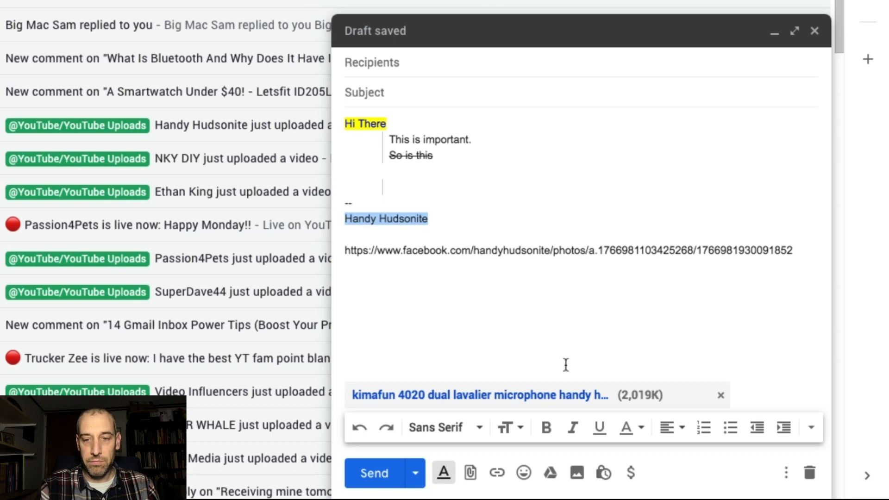
{"action": "left_click", "coordinate": [497, 472]}
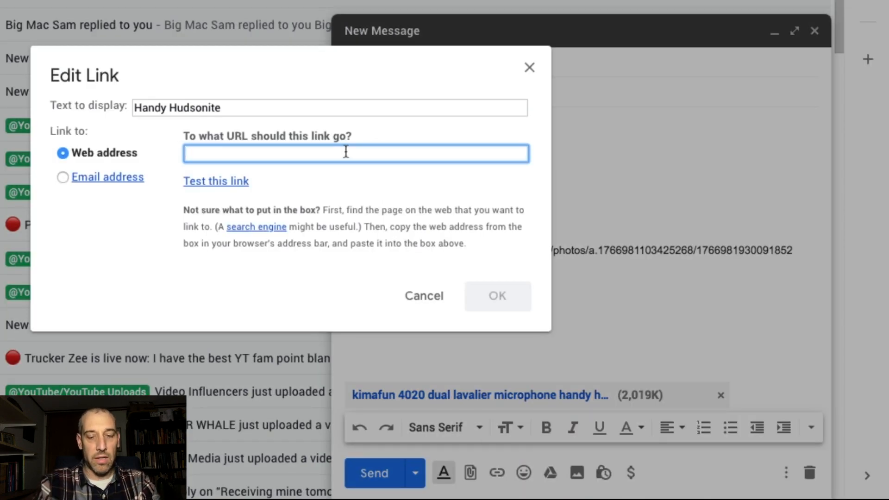
{"action": "type", "text": "handyhudsonite.com"}
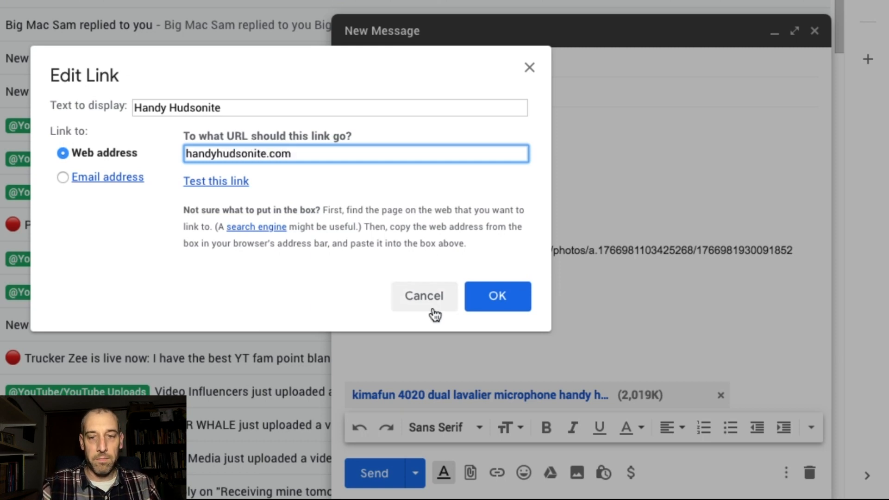
{"action": "left_click", "coordinate": [512, 293]}
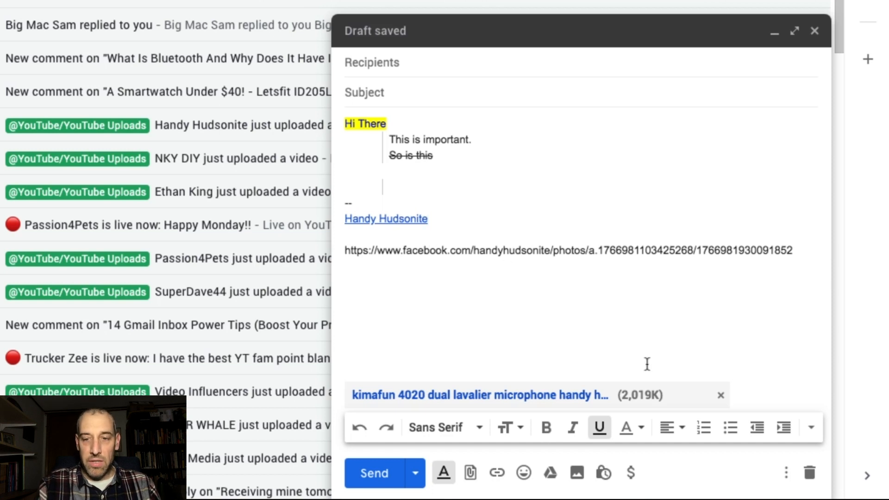
- Insert a grinning emoji with smiling eyes after the linked channel name and browse the object and nature emoji categories
{"action": "left_click", "coordinate": [520, 470]}
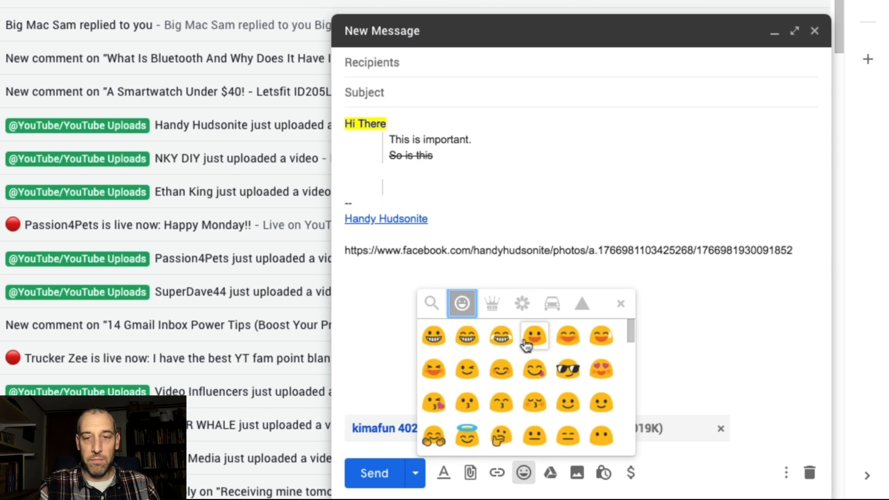
{"action": "left_click", "coordinate": [467, 337]}
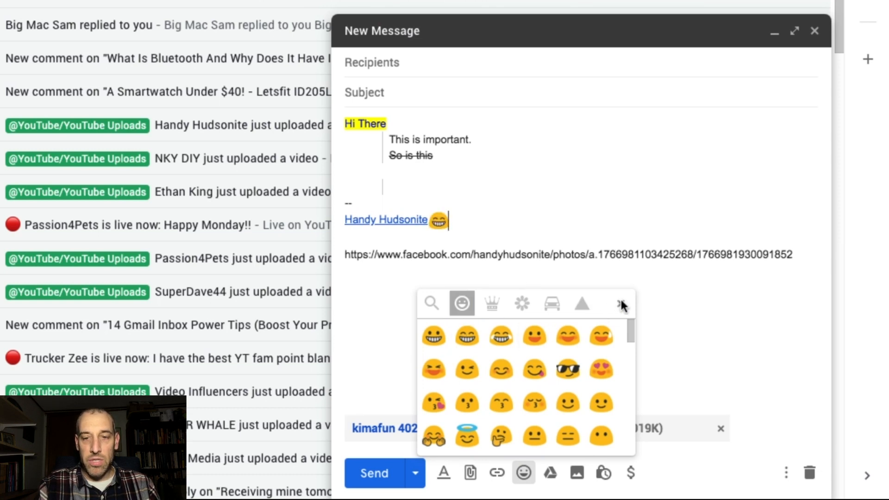
{"action": "left_click", "coordinate": [494, 304]}
{"action": "left_click", "coordinate": [521, 303]}
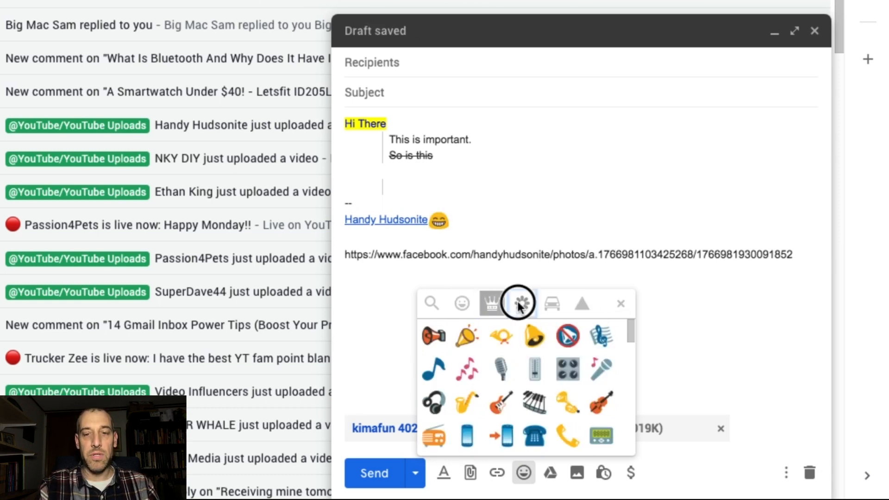
{"action": "left_click", "coordinate": [622, 304]}
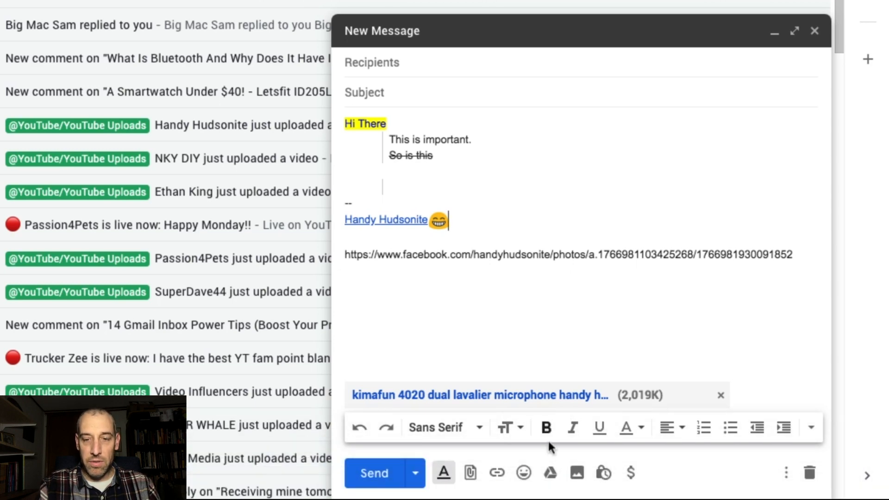
- Insert IMG_2207.jpg from Google Drive into the message as a Drive link
{"action": "left_click", "coordinate": [551, 473]}
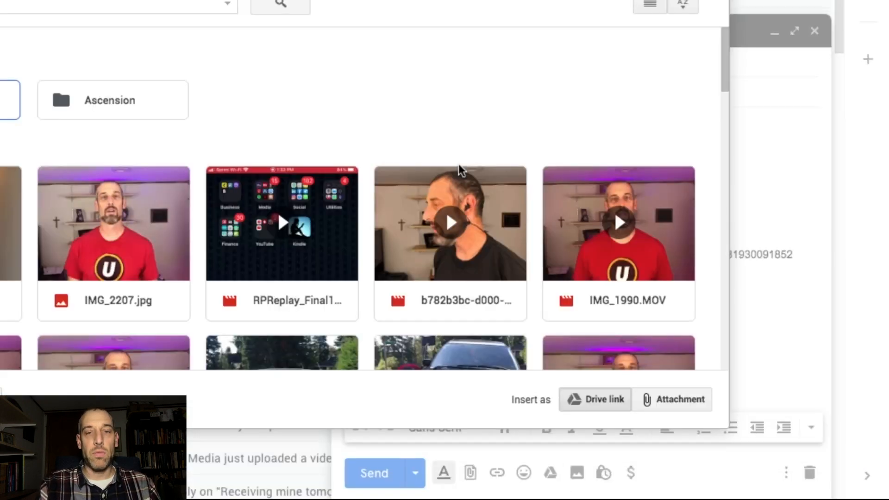
{"action": "left_click", "coordinate": [150, 217]}
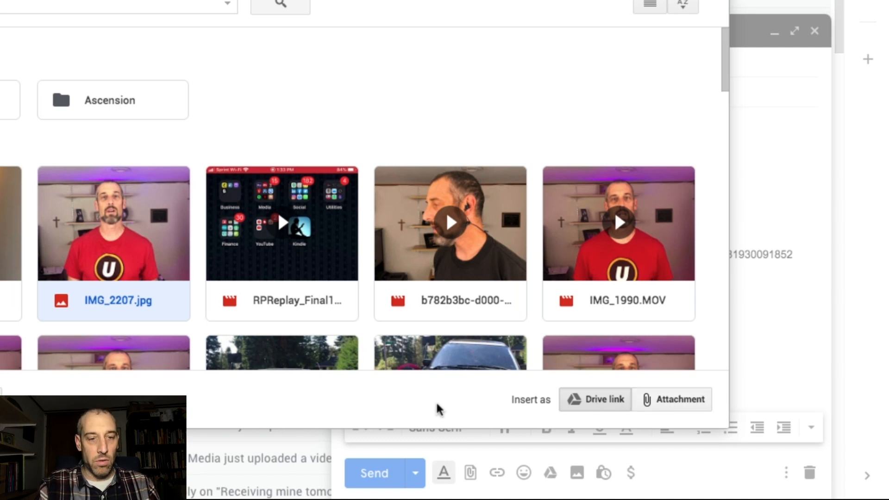
{"action": "left_click", "coordinate": [0, 400]}
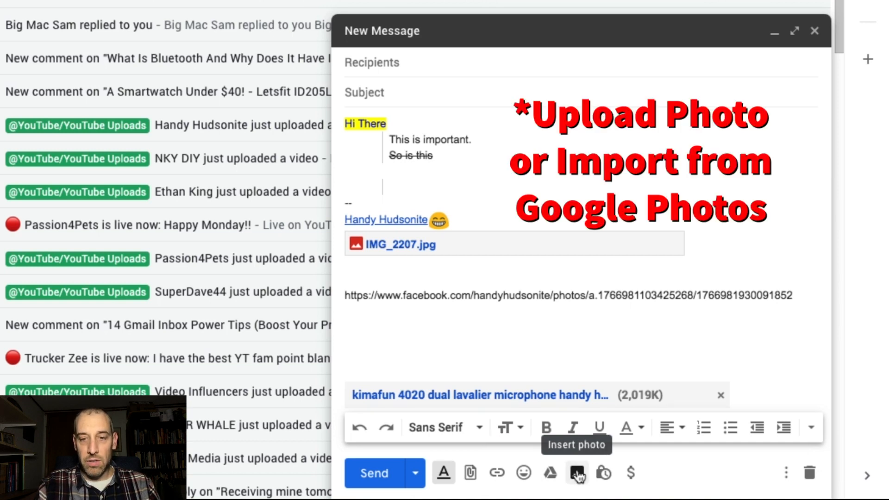
- View the confidential mode settings and the schedule send option without applying either
{"action": "left_click", "coordinate": [603, 473]}
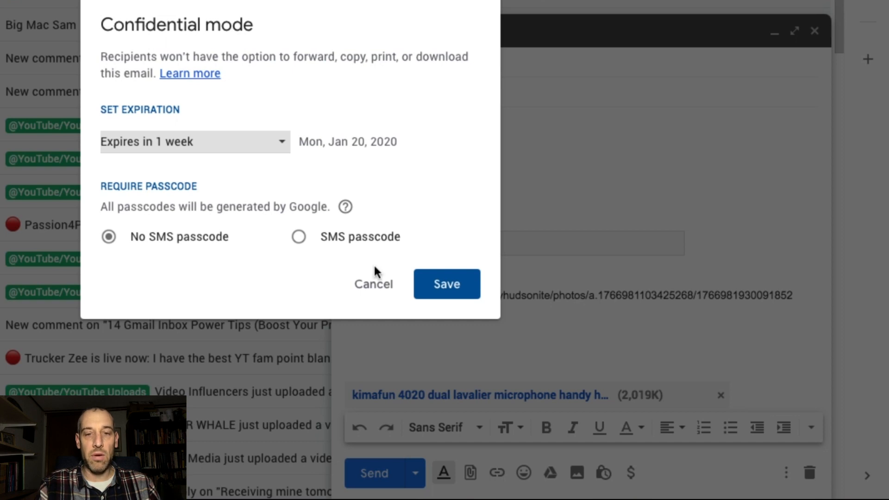
{"action": "left_click", "coordinate": [373, 283]}
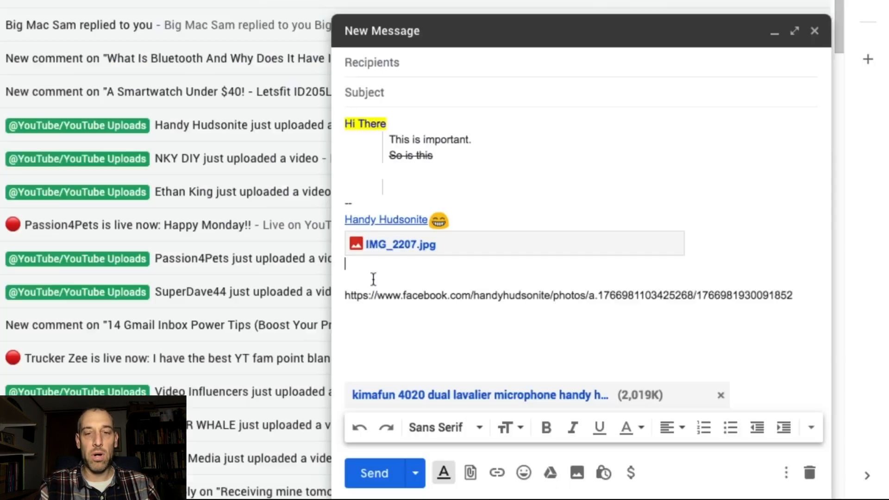
{"action": "left_click", "coordinate": [419, 473]}
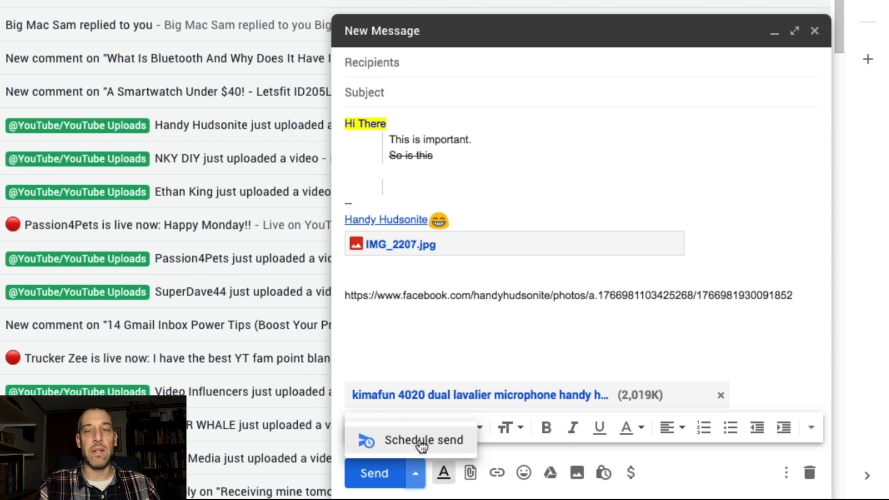
{"action": "left_click", "coordinate": [578, 170]}
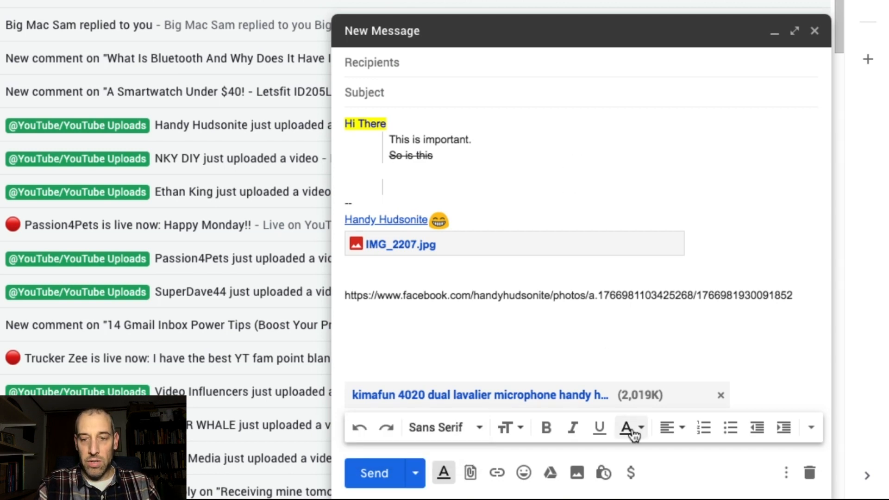
- Try filling in a $10 money transfer with the memo "Need money"
{"action": "left_click", "coordinate": [631, 473]}
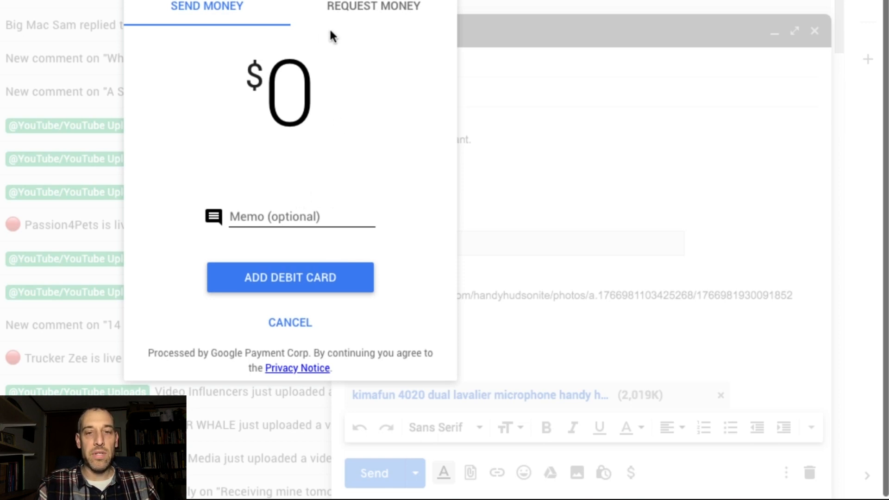
{"action": "type", "text": "10"}
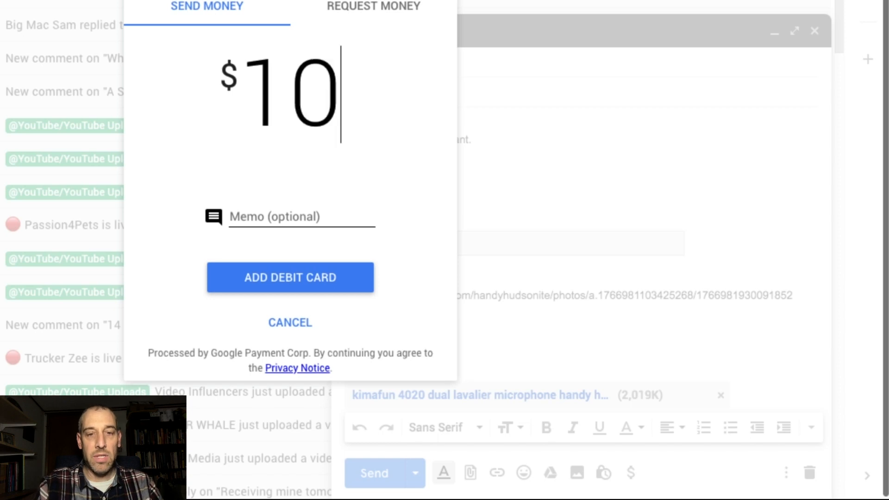
{"action": "left_click", "coordinate": [307, 216]}
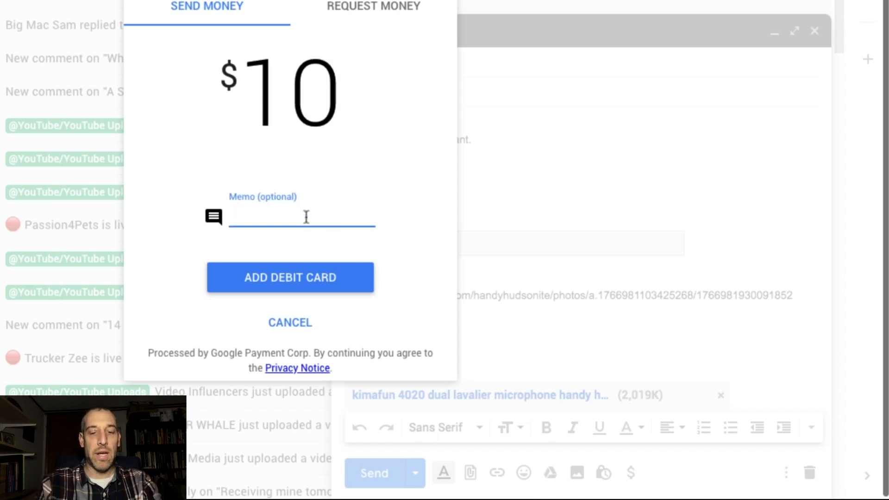
{"action": "type", "text": "Need money"}
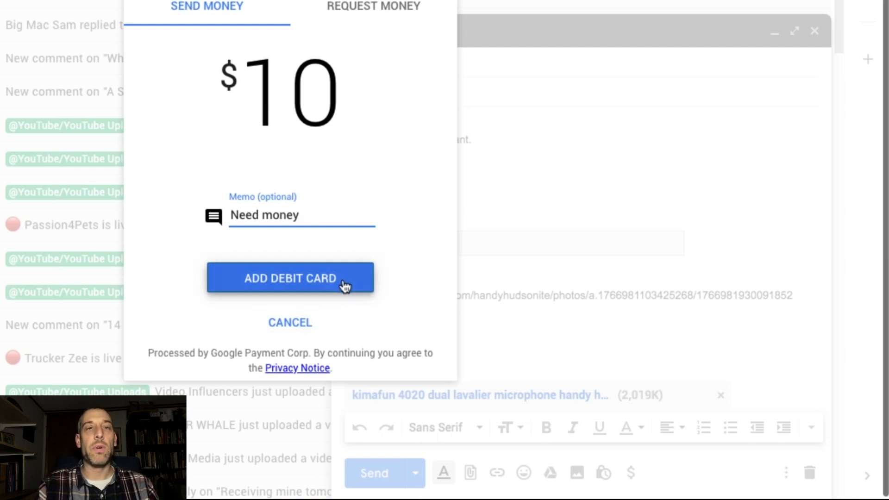
{"action": "left_click", "coordinate": [291, 324]}
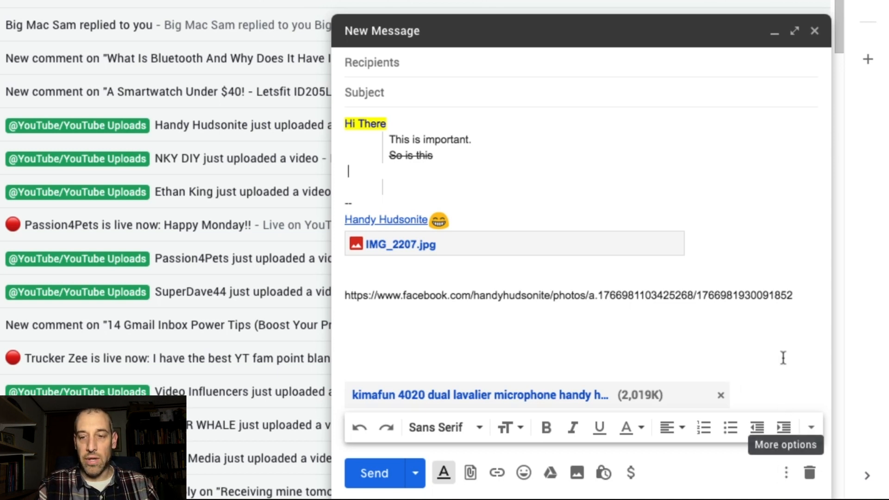
- Make the compose window default to full-screen
{"action": "left_click", "coordinate": [786, 473]}
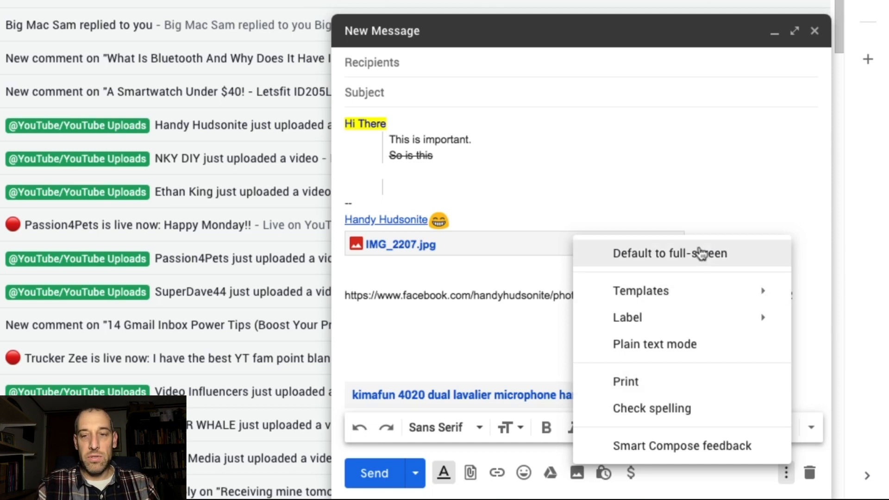
{"action": "left_click", "coordinate": [662, 256]}
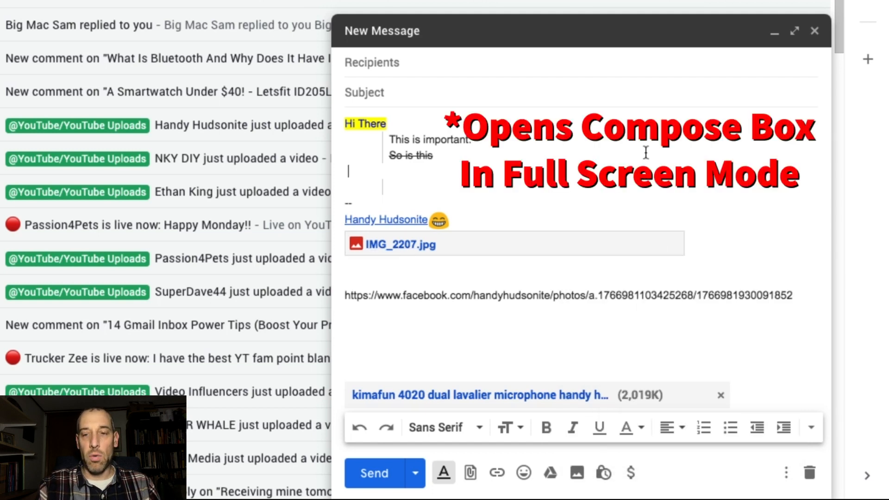
- Turn off the default full-screen setting for the compose window
{"action": "left_click", "coordinate": [786, 473]}
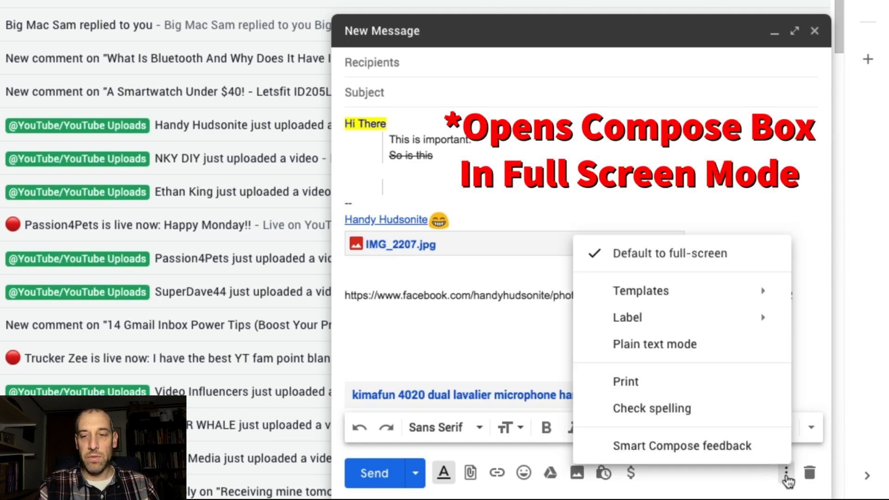
{"action": "left_click", "coordinate": [704, 255]}
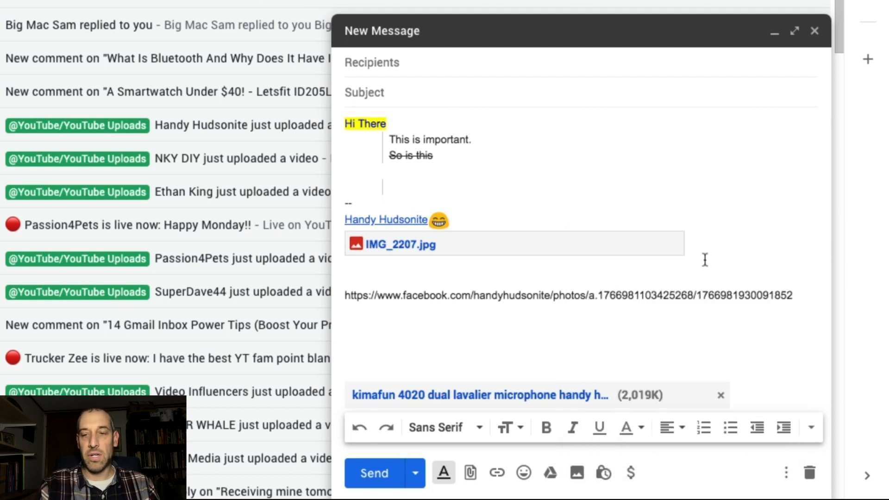
- Save the current draft as a new template named "My template"
{"action": "left_click", "coordinate": [785, 473]}
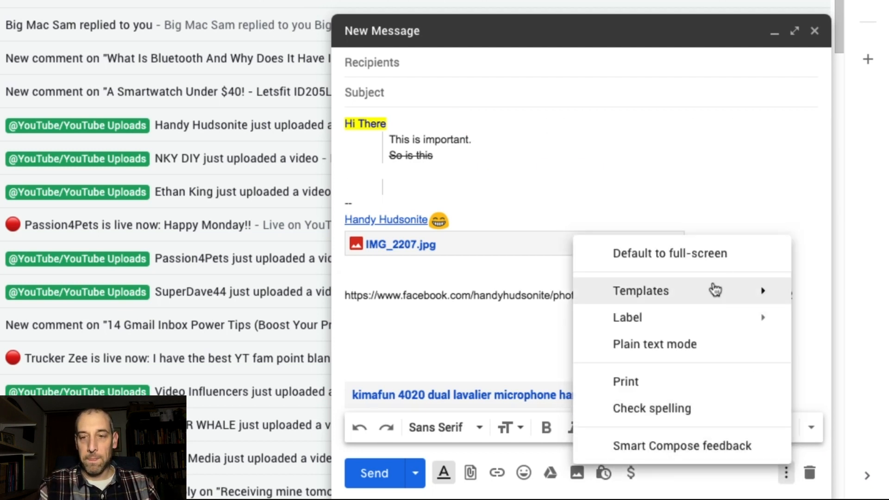
{"action": "mouse_move", "coordinate": [716, 294]}
{"action": "mouse_move", "coordinate": [495, 365]}
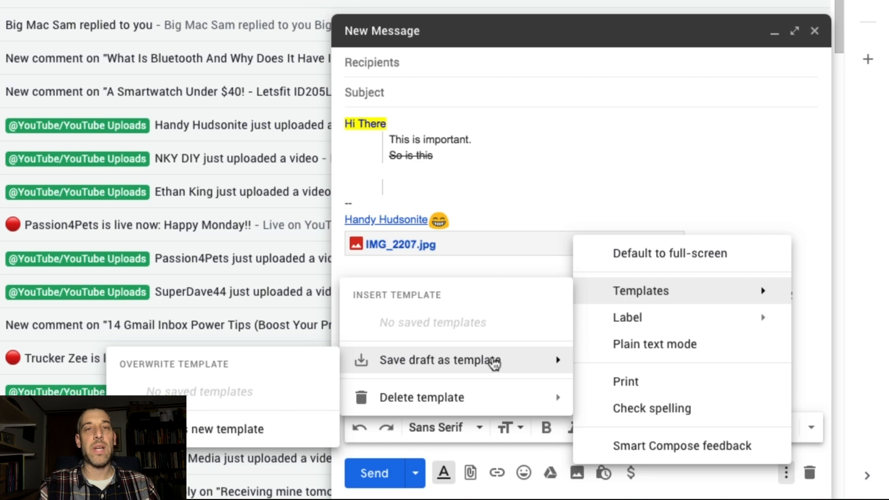
{"action": "left_click", "coordinate": [276, 428]}
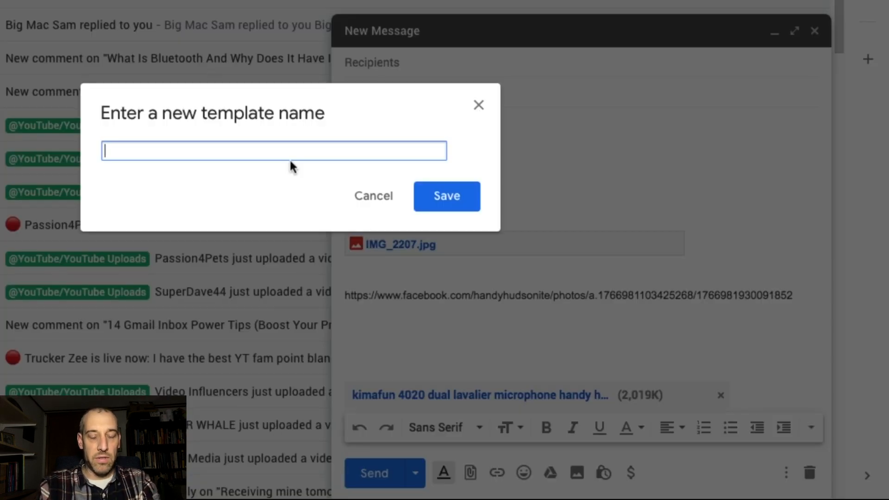
{"action": "type", "text": "My templa"}
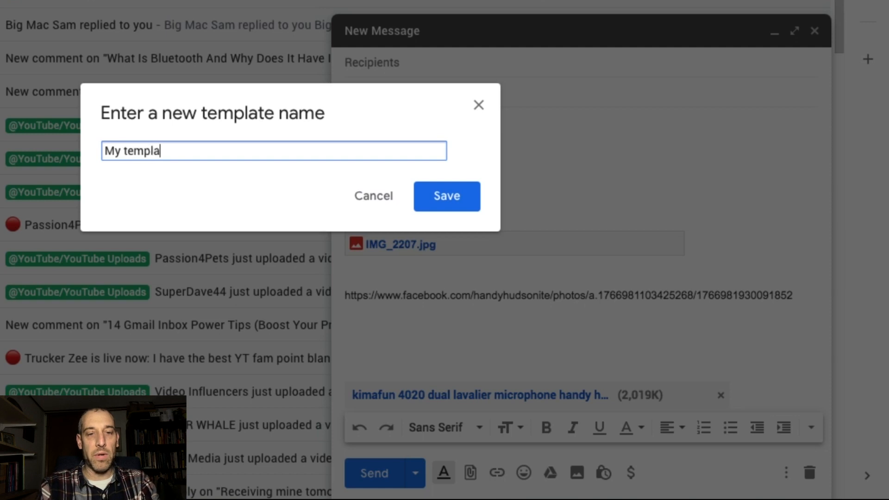
{"action": "type", "text": "te"}
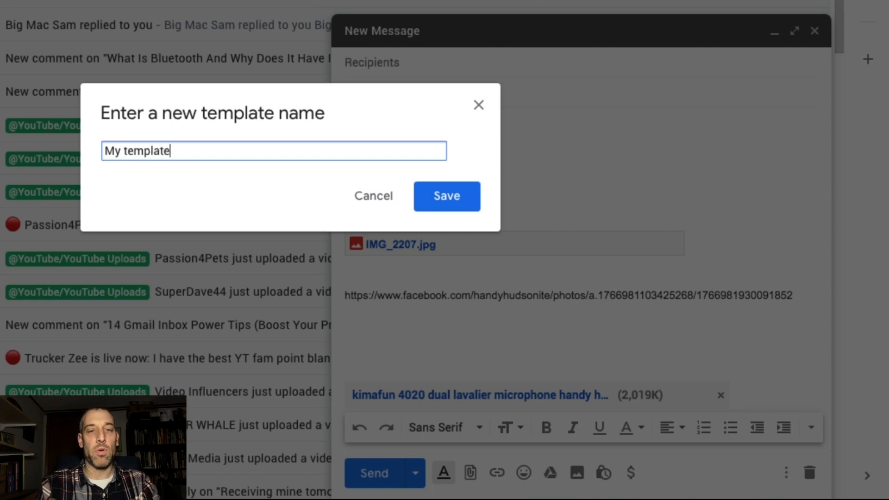
{"action": "left_click", "coordinate": [460, 209]}
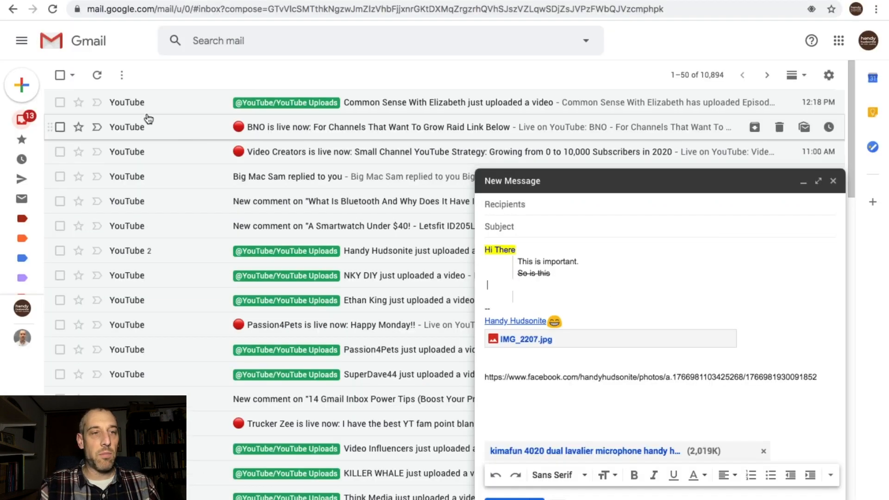
- Start a second new message and insert the saved "My template" into the first draft
{"action": "left_click", "coordinate": [29, 88]}
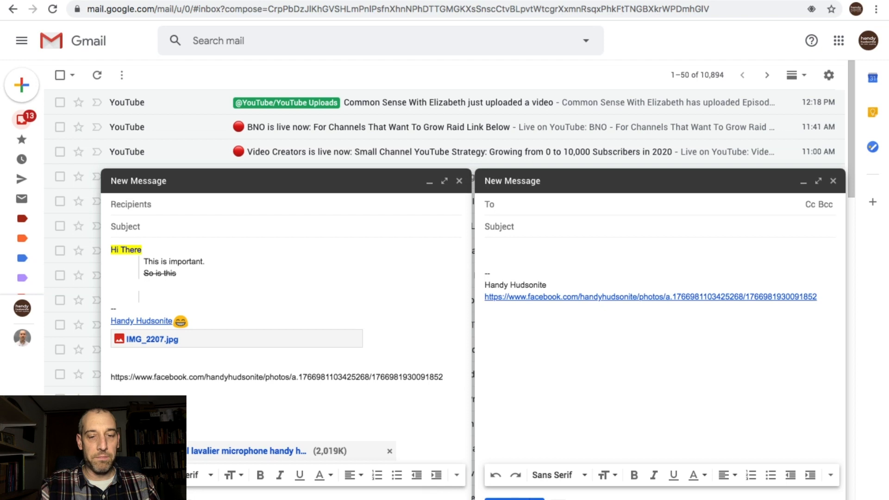
{"action": "left_click", "coordinate": [441, 499]}
{"action": "mouse_move", "coordinate": [490, 378]}
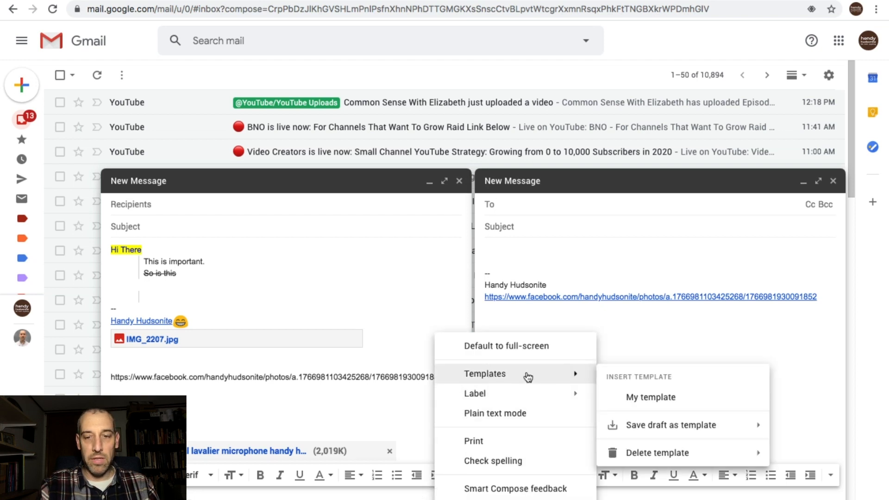
{"action": "left_click", "coordinate": [649, 397]}
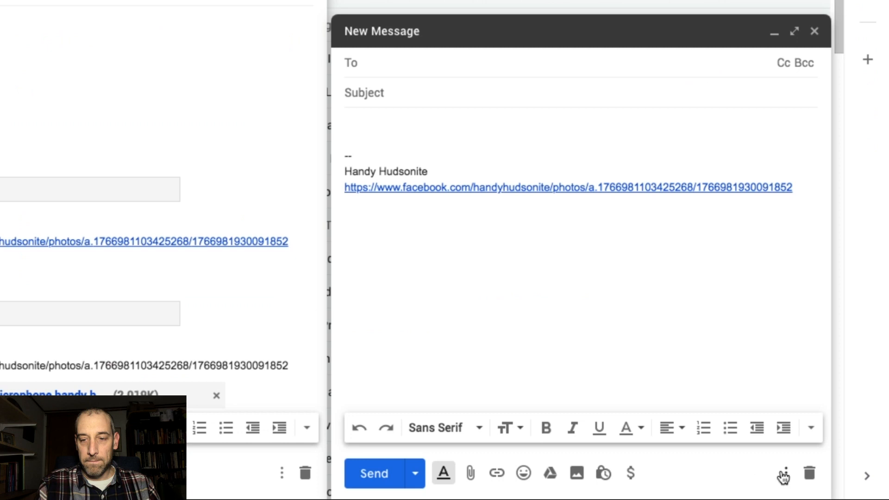
{"action": "left_click", "coordinate": [785, 473]}
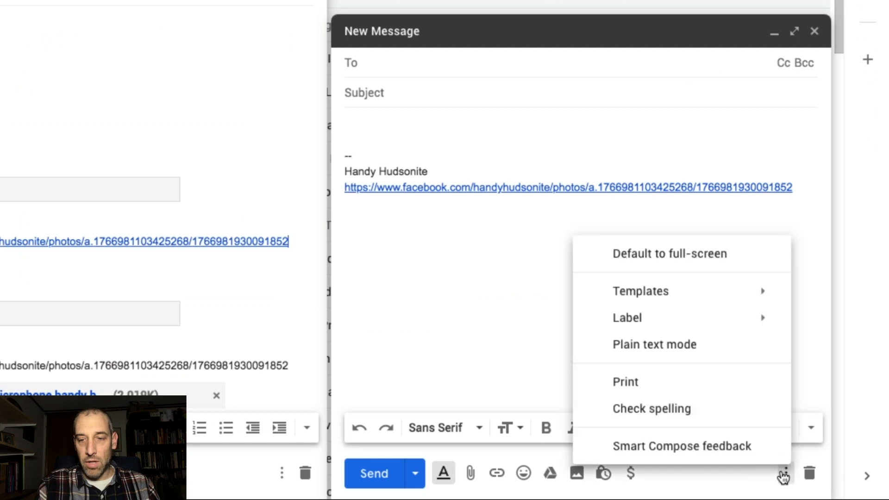
{"action": "mouse_move", "coordinate": [718, 321]}
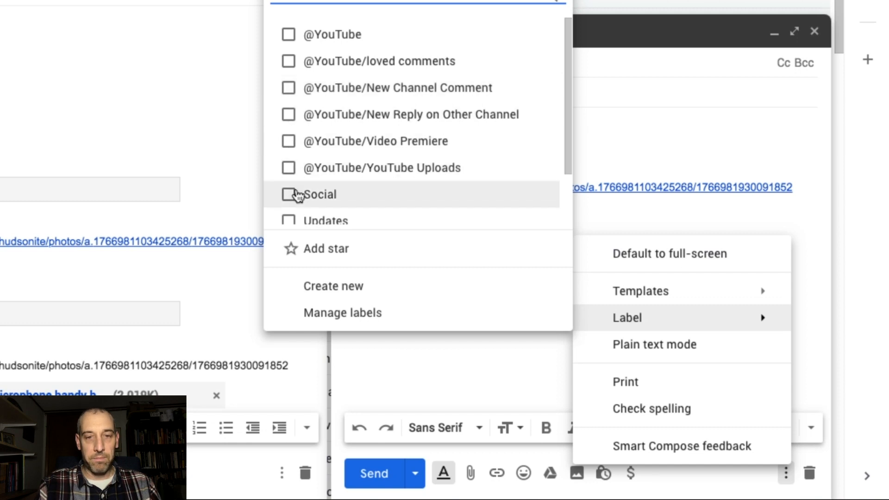
{"action": "left_click", "coordinate": [289, 34]}
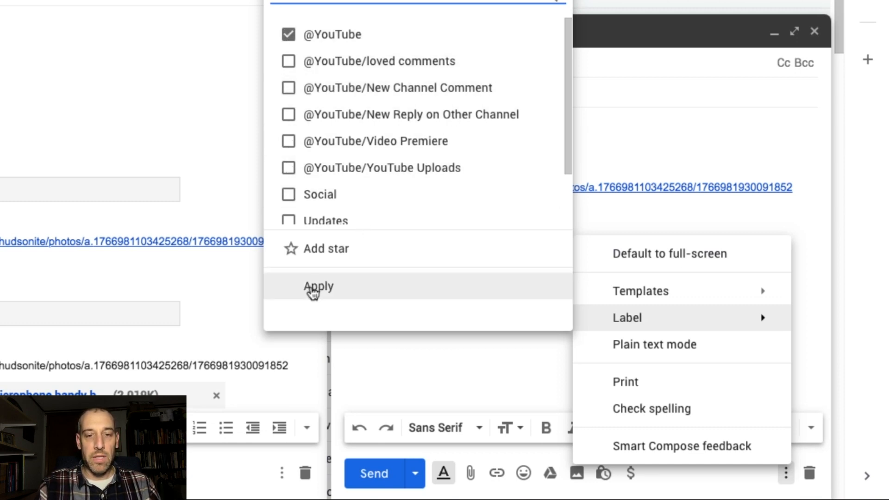
{"action": "left_click", "coordinate": [313, 290]}
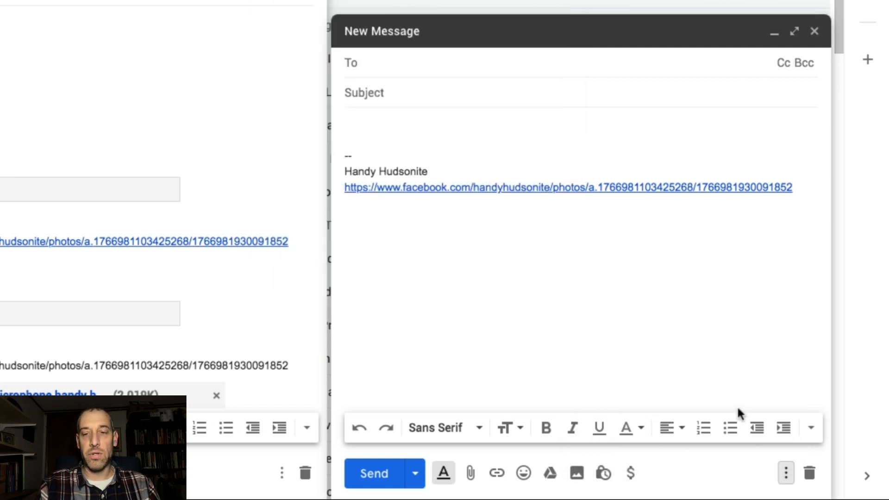
{"action": "left_click", "coordinate": [785, 473]}
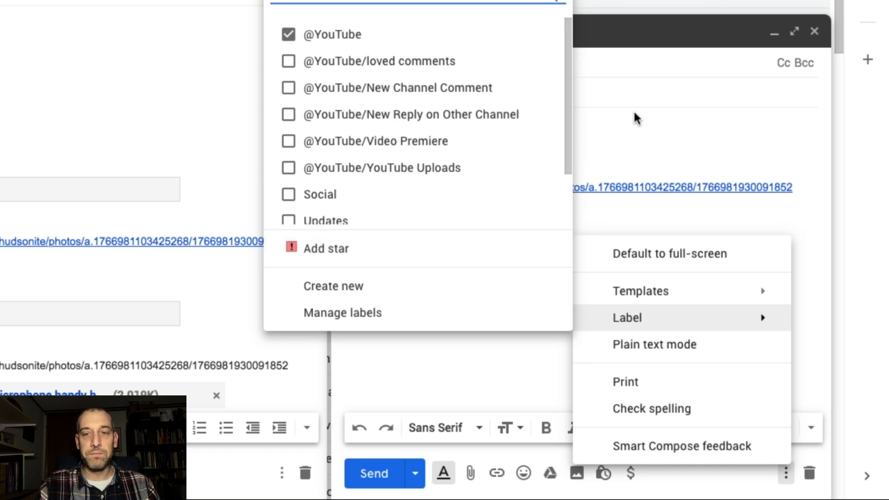
{"action": "left_click", "coordinate": [613, 128]}
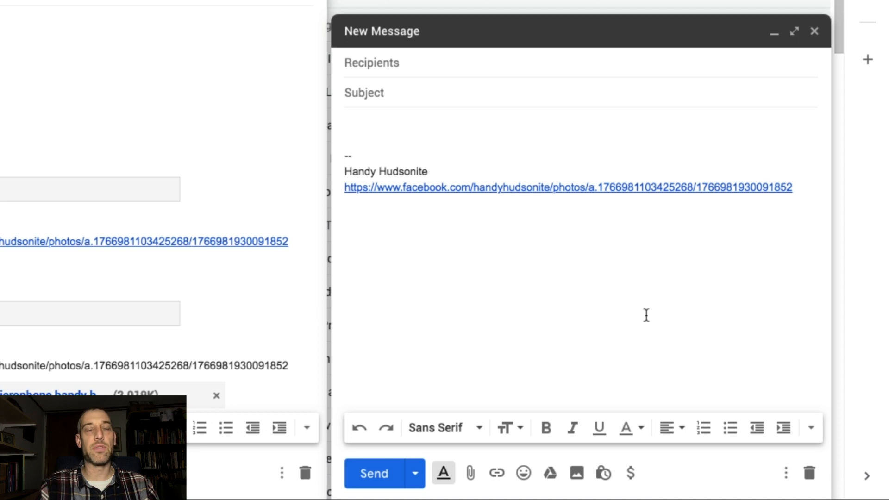
- Switch the second new message to plain text mode
{"action": "left_click", "coordinate": [787, 476]}
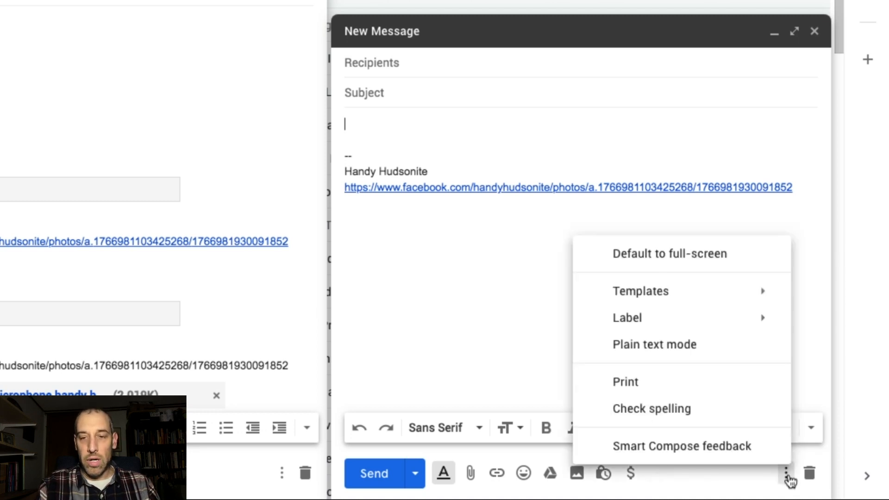
{"action": "left_click", "coordinate": [714, 351]}
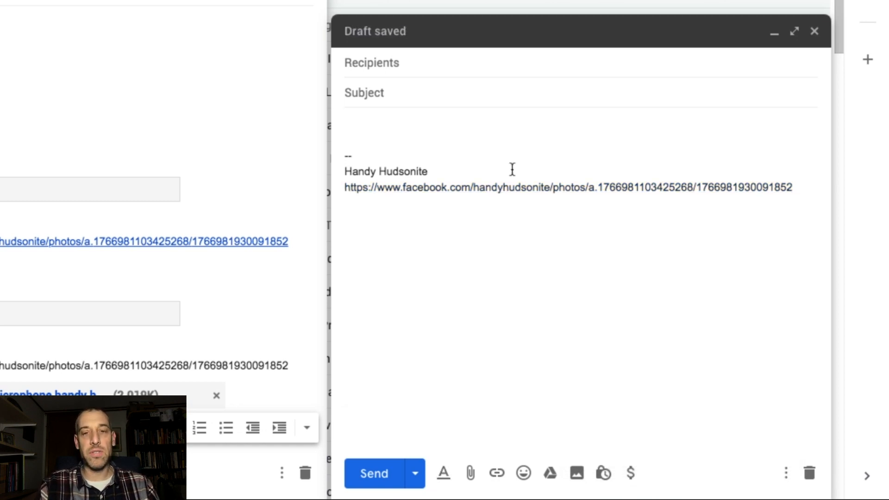
- View the print preview of the plain text message, cancel printing and return to the inbox
{"action": "left_click", "coordinate": [786, 473]}
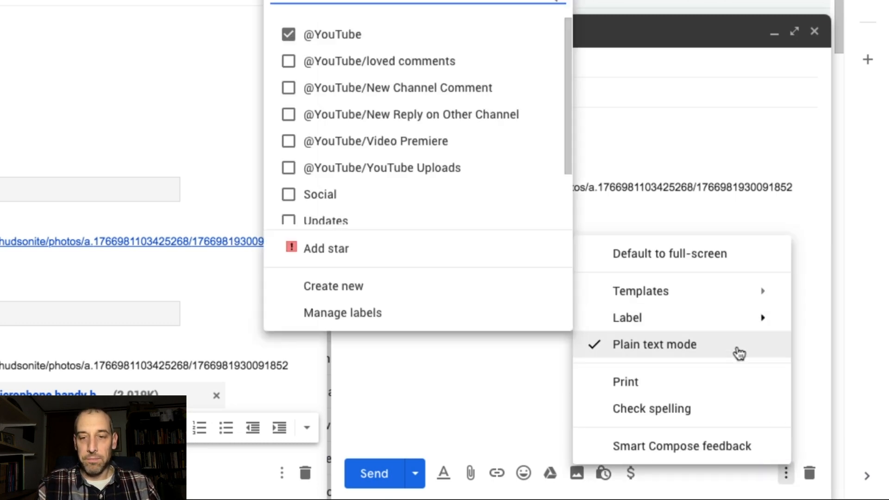
{"action": "left_click", "coordinate": [723, 384]}
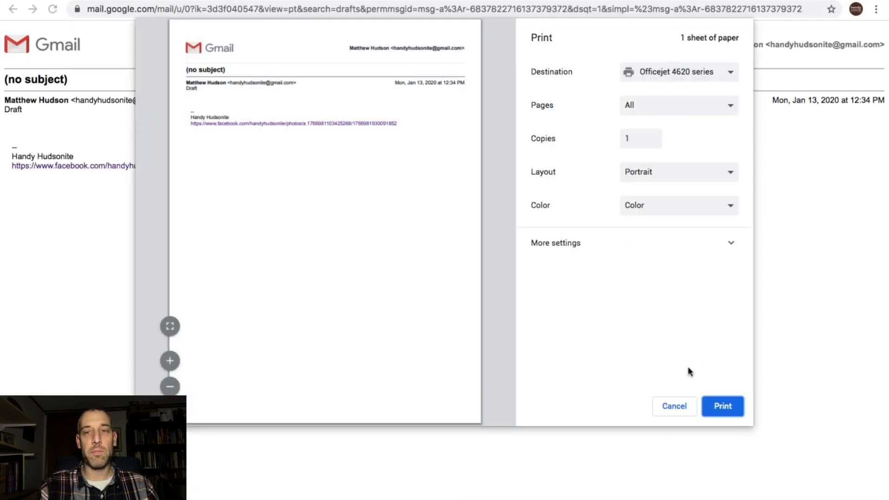
{"action": "left_click", "coordinate": [674, 408]}
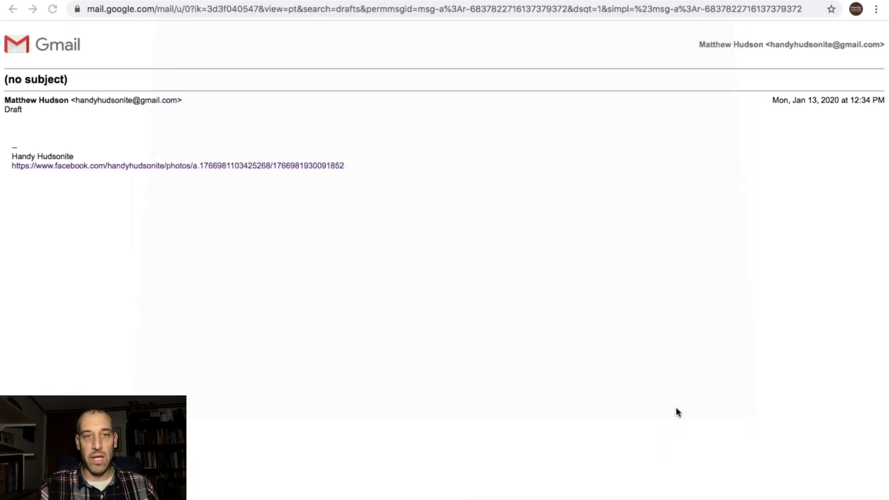
{"action": "key", "text": "super+w"}
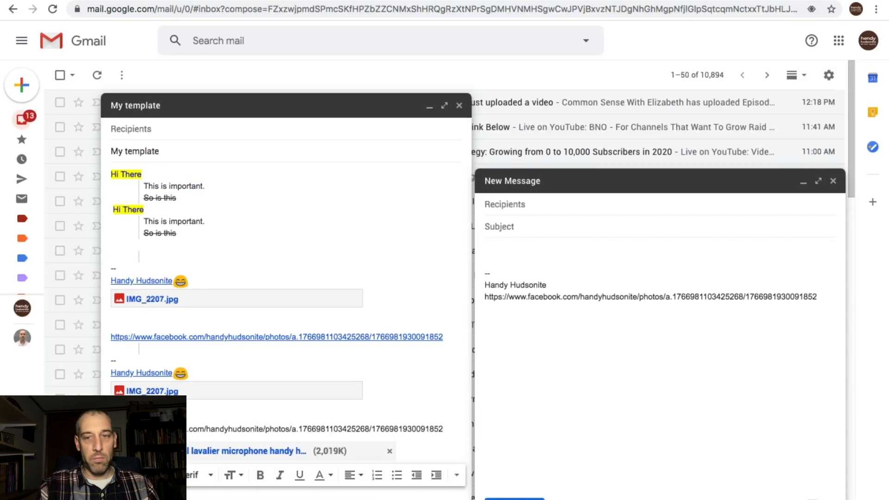
- Check the spelling of the plain text message and look through the available spell-check languages without changing the language
{"action": "left_click", "coordinate": [814, 498]}
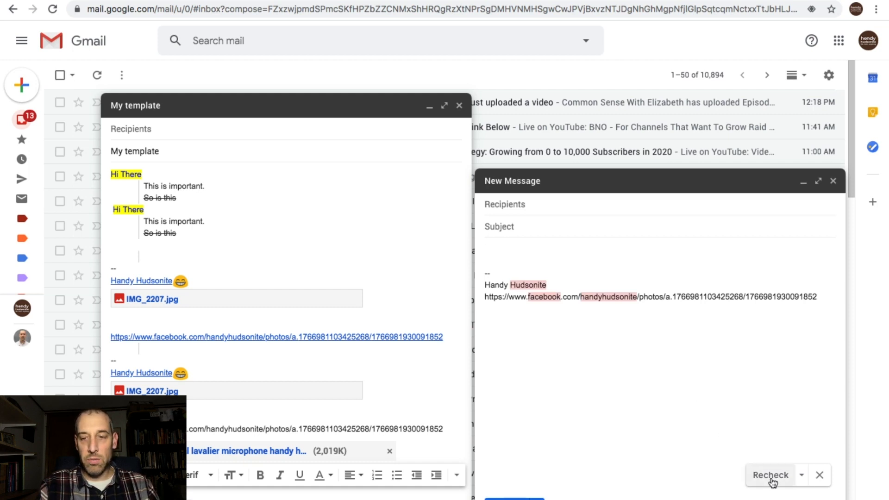
{"action": "left_click", "coordinate": [802, 476]}
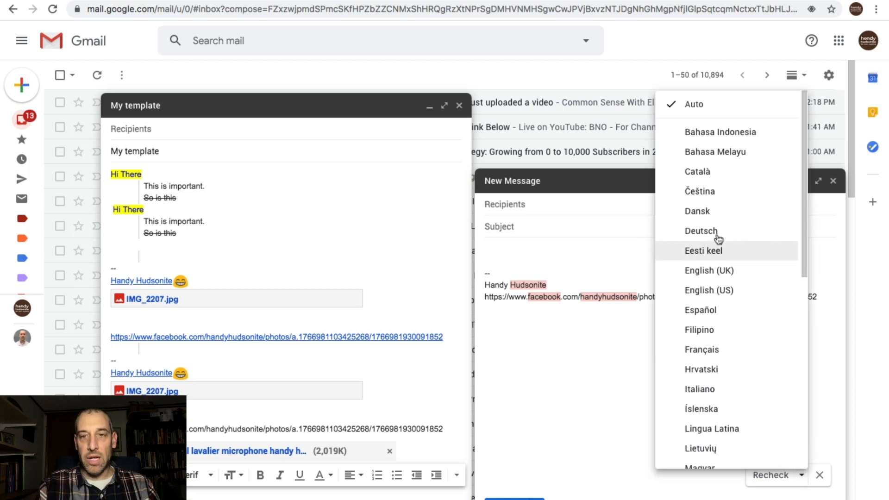
{"action": "scroll", "coordinate": [707, 298], "scroll_direction": "down", "scroll_amount": 7}
{"action": "scroll", "coordinate": [708, 298], "scroll_direction": "down", "scroll_amount": 1}
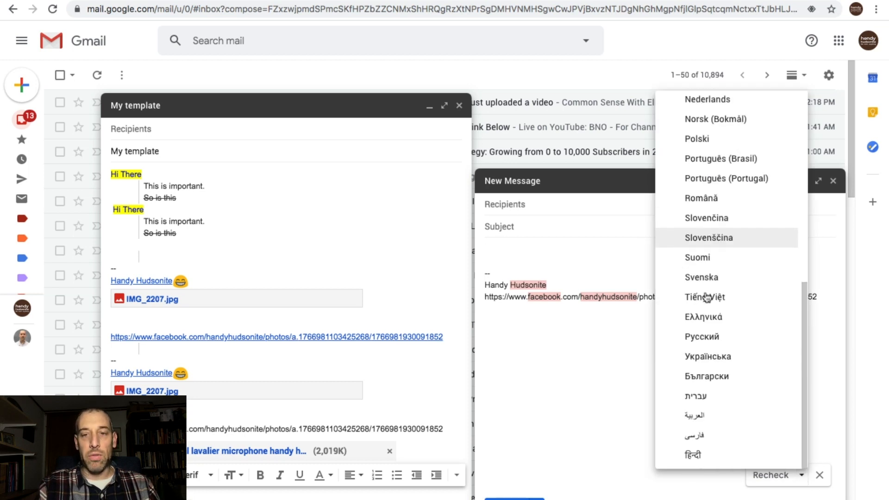
{"action": "left_click", "coordinate": [592, 375]}
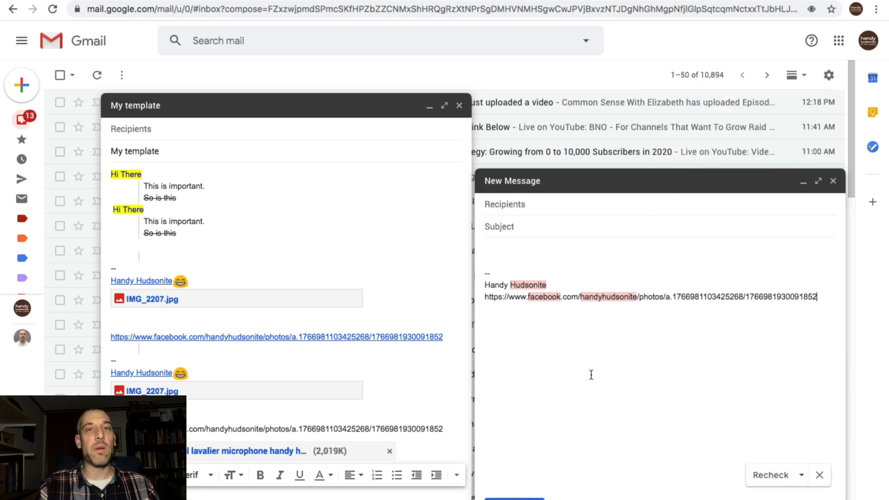
- View the Smart Compose feedback form and close it without submitting anything
{"action": "left_click", "coordinate": [807, 499]}
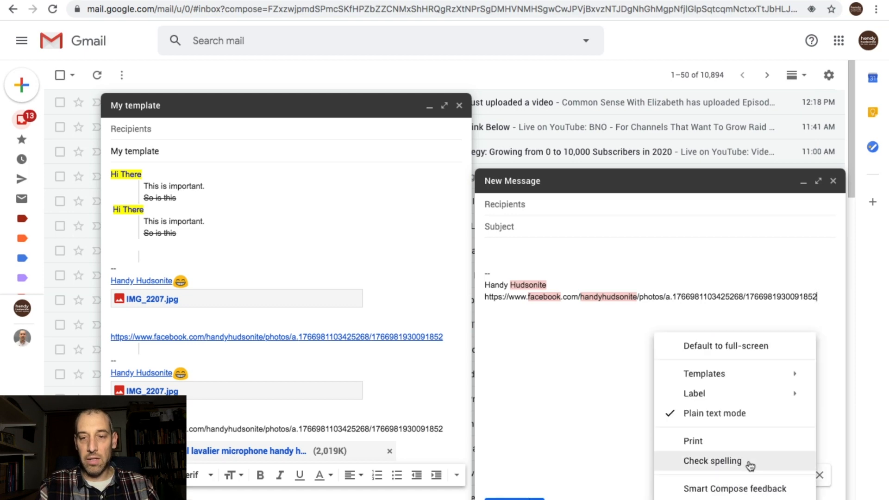
{"action": "left_click", "coordinate": [741, 487]}
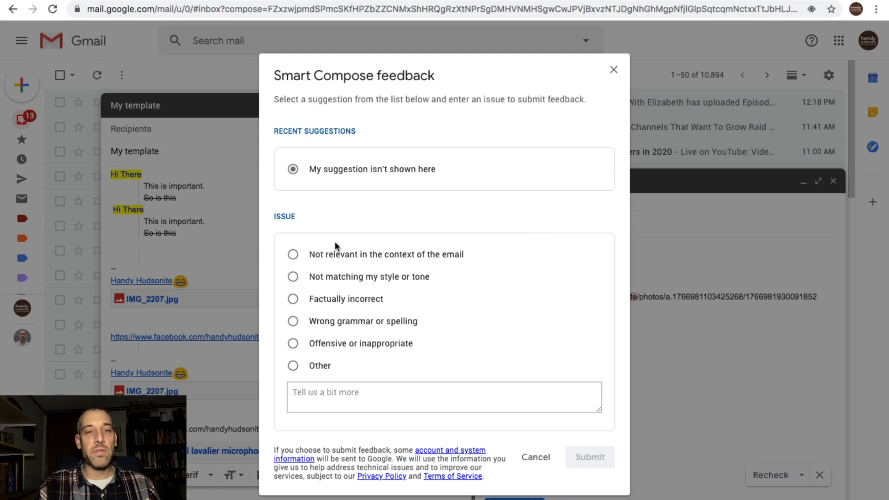
{"action": "left_click", "coordinate": [612, 69]}
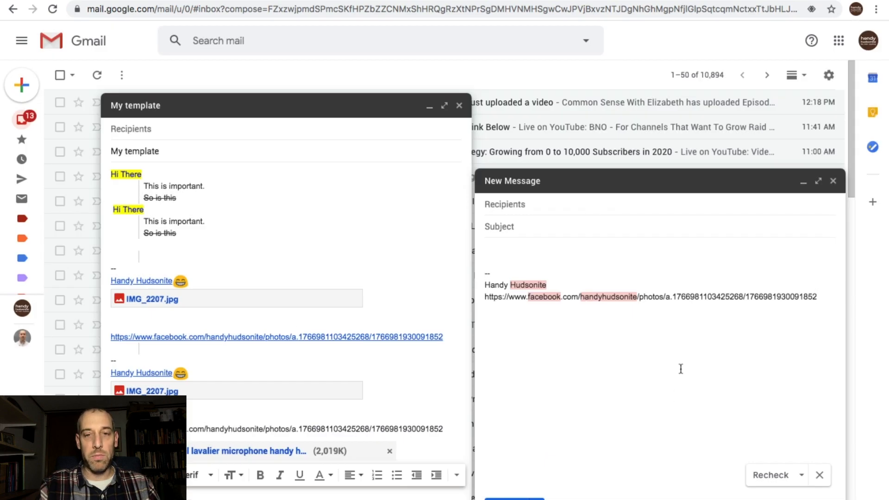